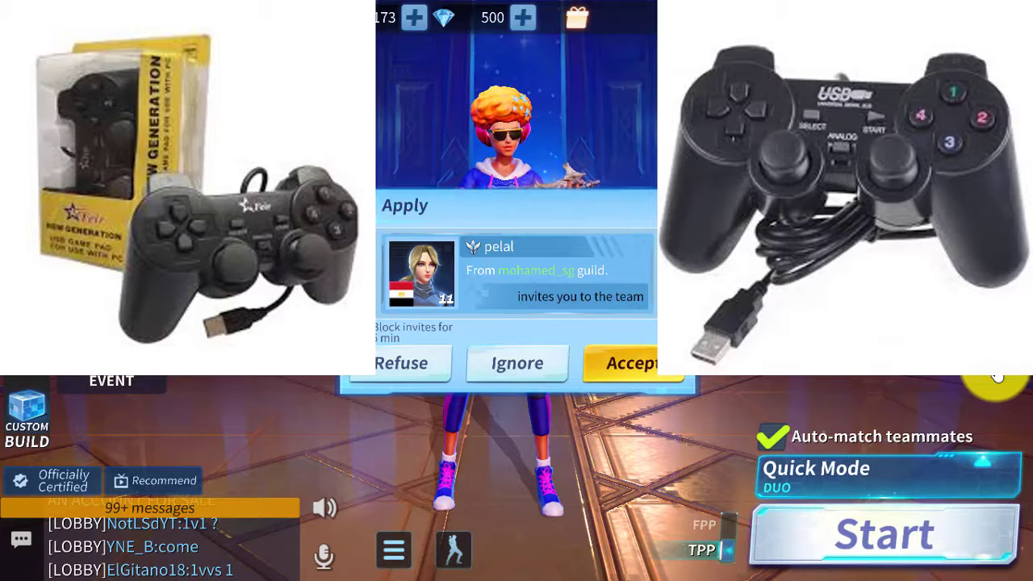
Step: Refuse the pending team invitation in the Creative Destruction lobby
{"action": "left_click", "coordinate": [393, 376]}
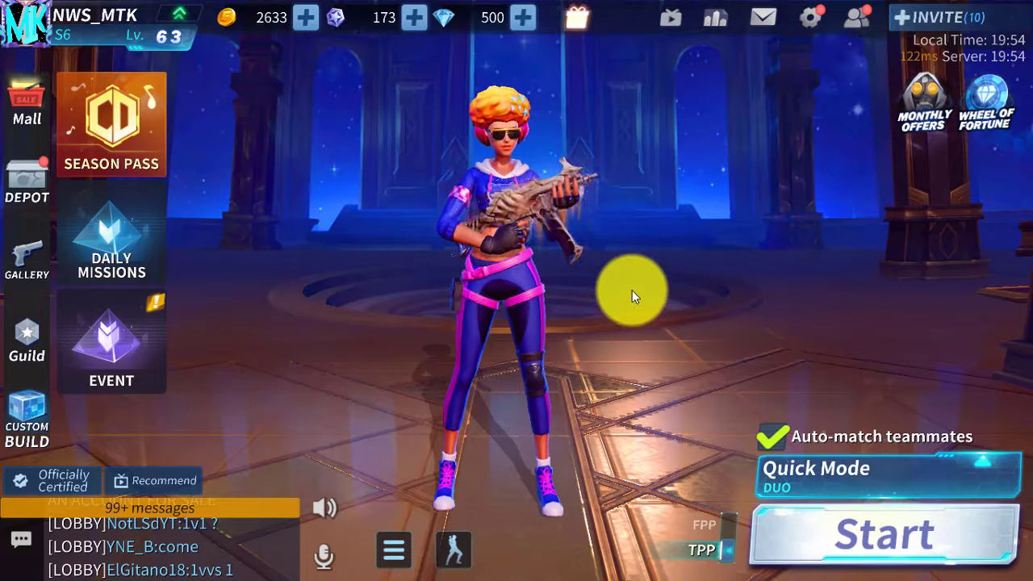
{"action": "left_click", "coordinate": [823, 15]}
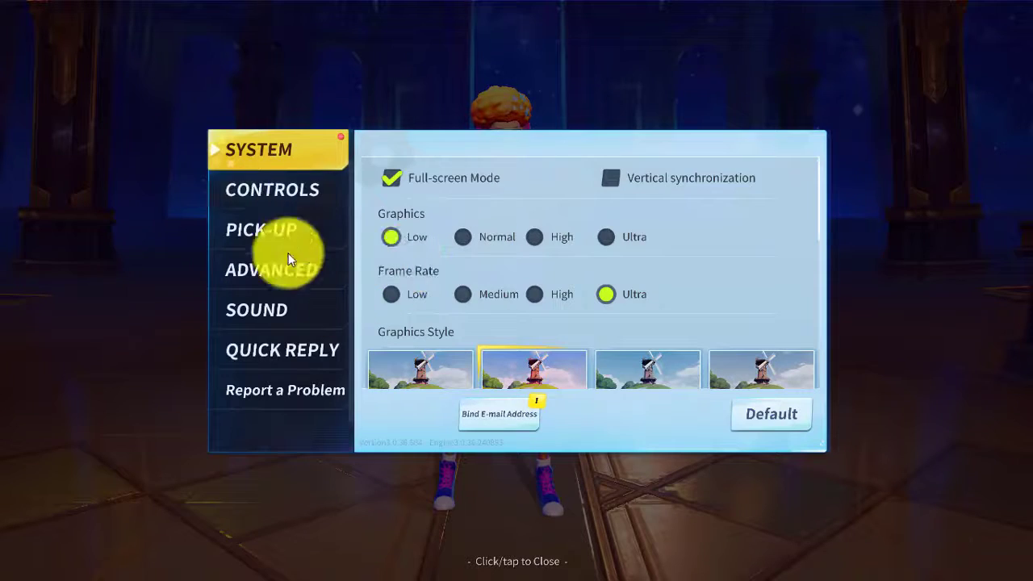
{"action": "left_click", "coordinate": [272, 189]}
{"action": "scroll", "coordinate": [503, 265], "scroll_direction": "down", "scroll_amount": 10}
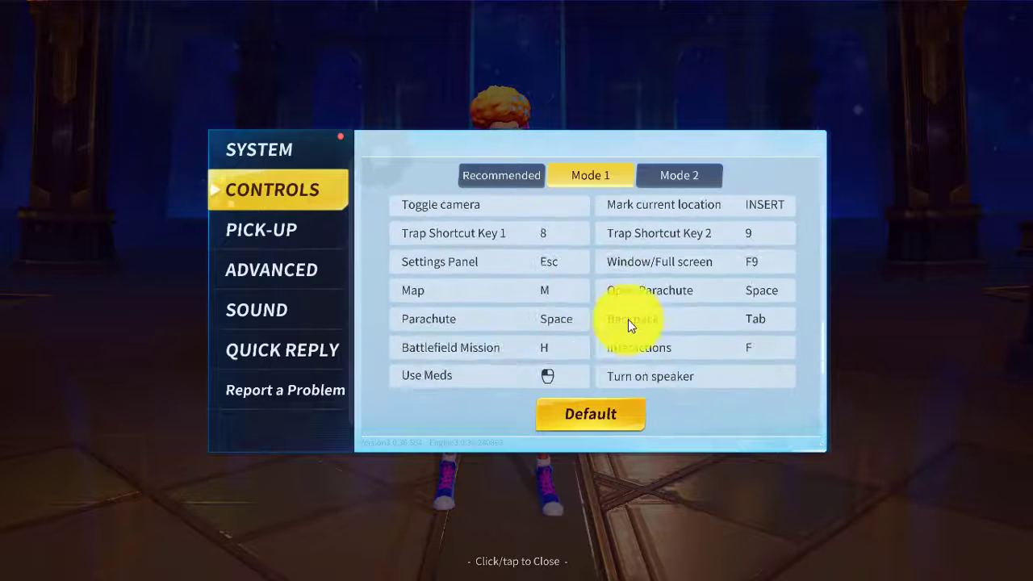
{"action": "scroll", "coordinate": [633, 319], "scroll_direction": "down", "scroll_amount": 2}
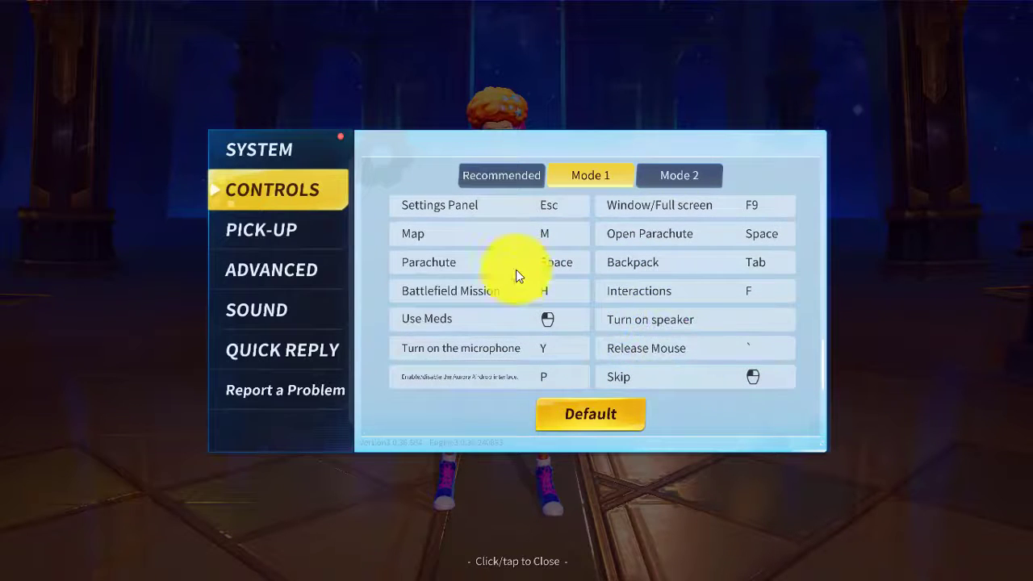
{"action": "scroll", "coordinate": [516, 269], "scroll_direction": "up", "scroll_amount": 12}
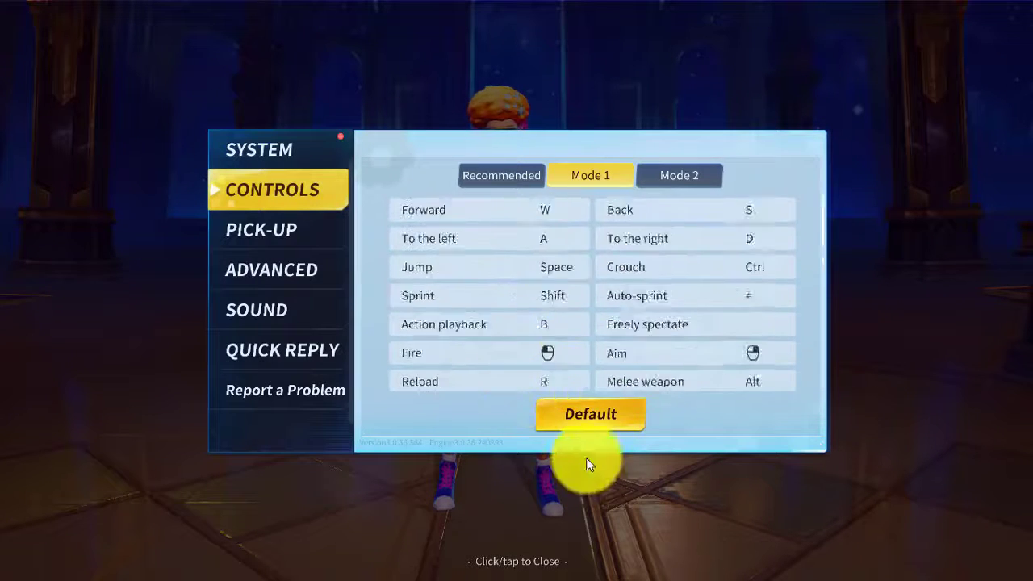
{"action": "left_click", "coordinate": [916, 332]}
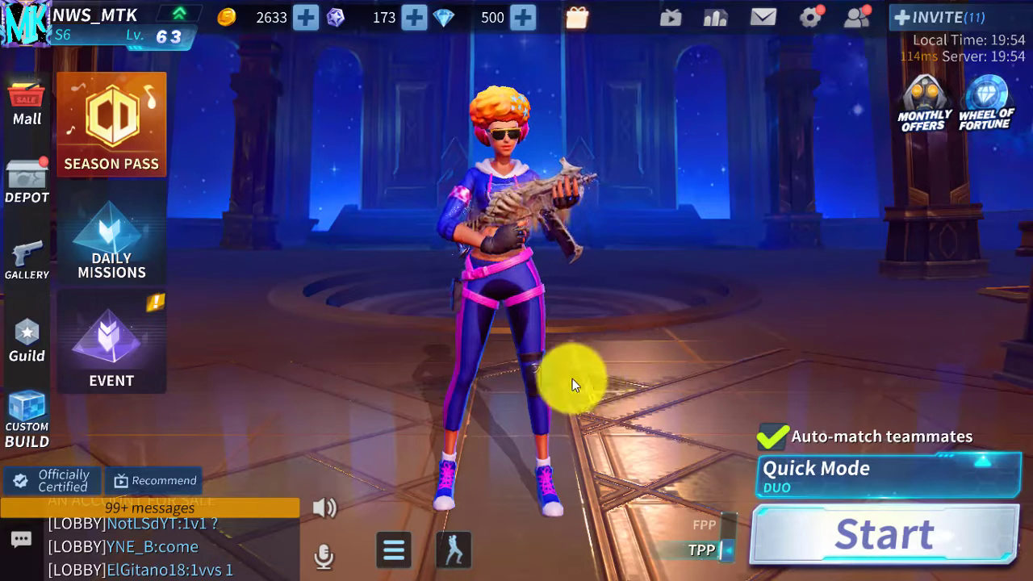
Step: Switch to Chrome and search Google for 'joytokey'
{"action": "key", "text": "alt+Tab"}
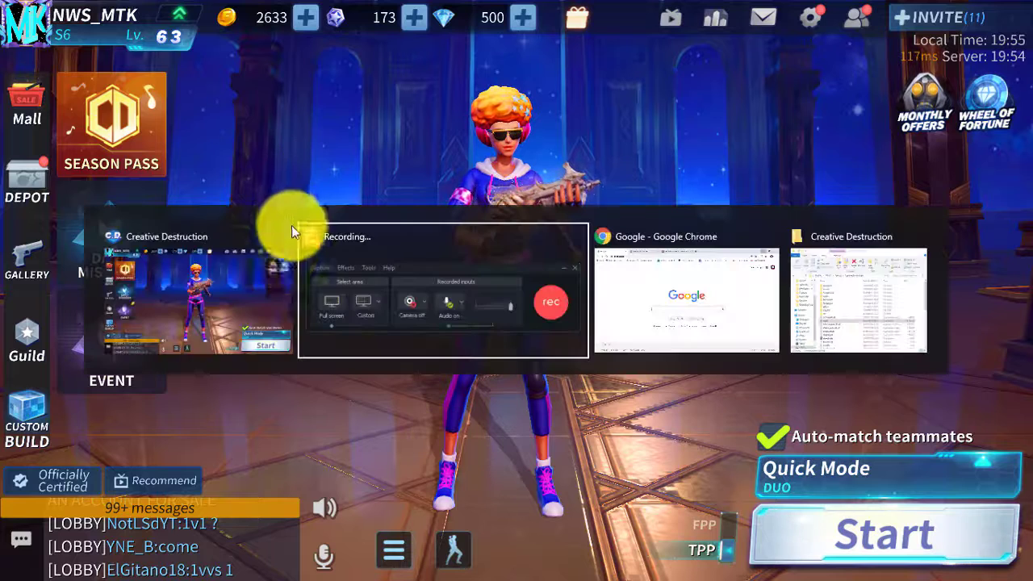
{"action": "key", "text": "alt+Tab"}
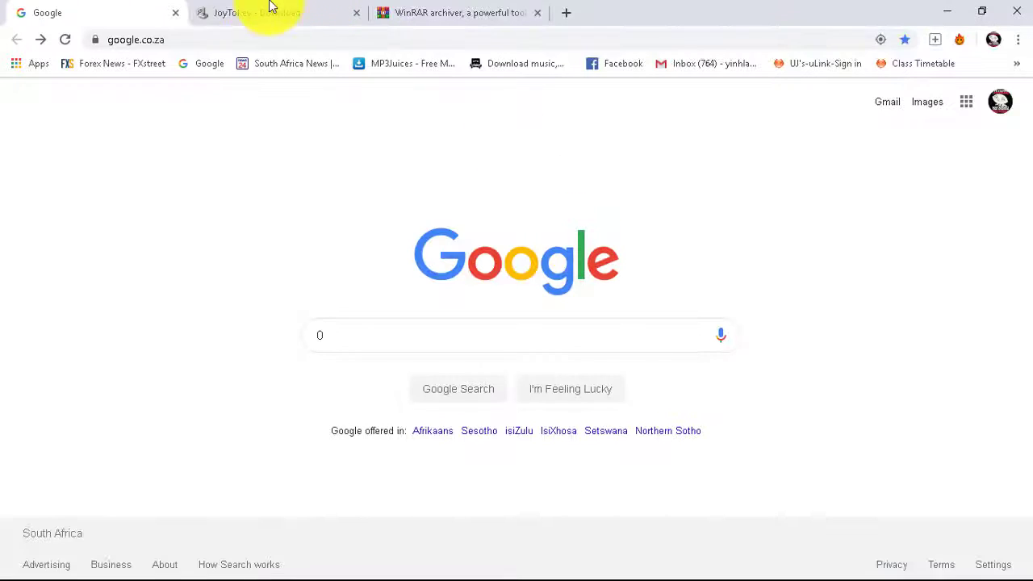
{"action": "left_click", "coordinate": [255, 13]}
{"action": "left_click", "coordinate": [125, 11]}
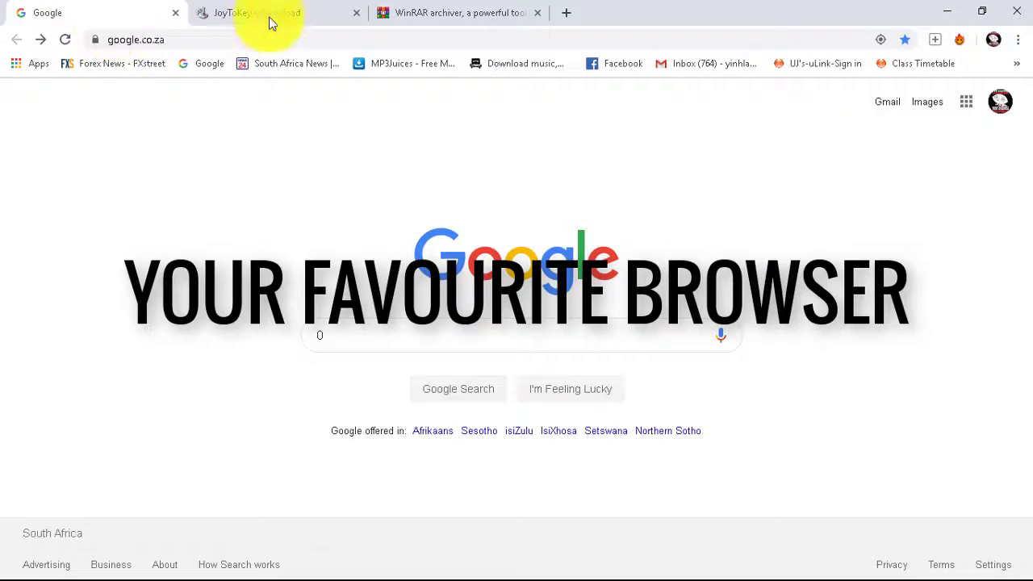
{"action": "left_click", "coordinate": [382, 345]}
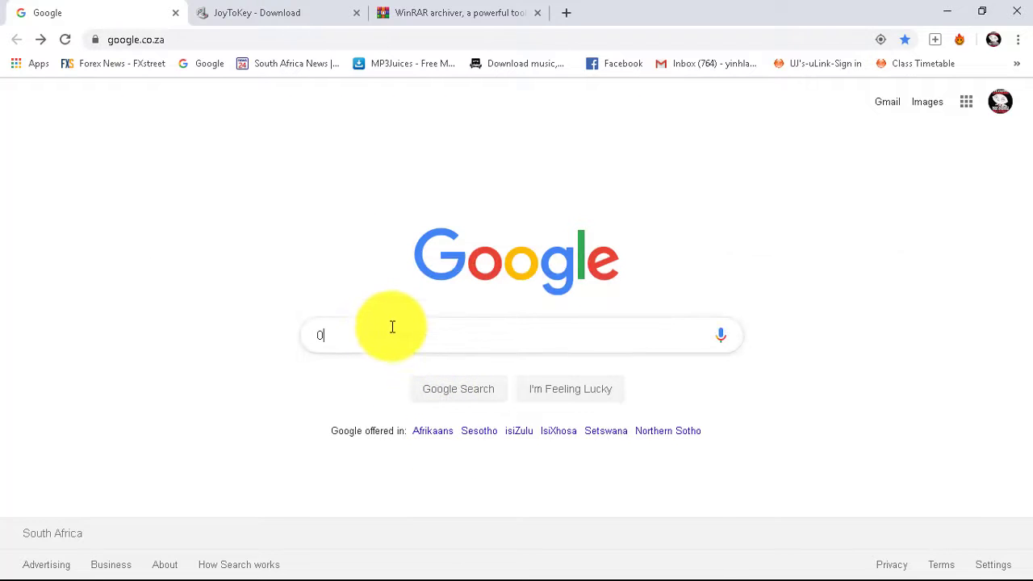
{"action": "key", "text": "BackSpace"}
{"action": "type", "text": "joytokey"}
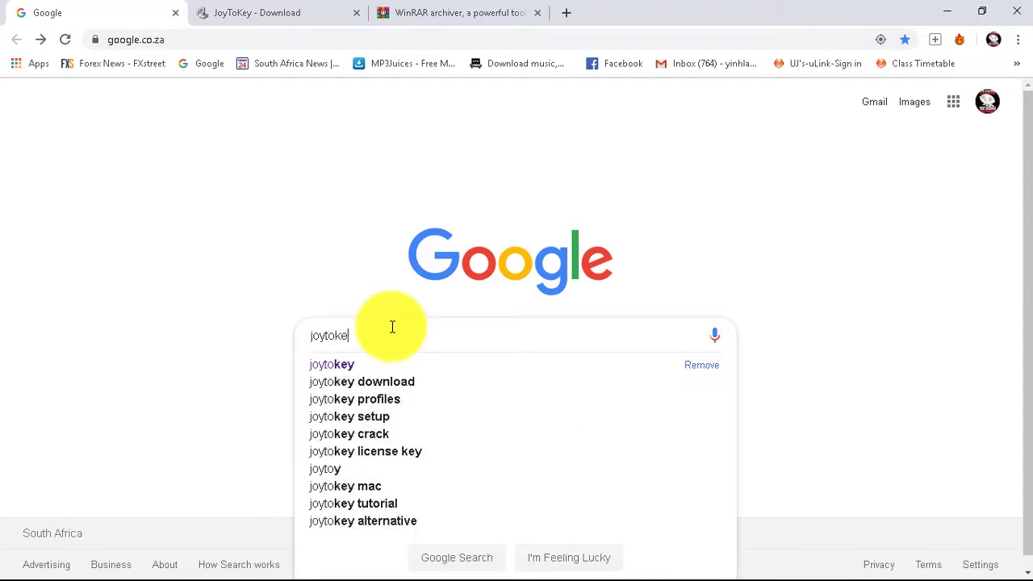
{"action": "key", "text": "Return"}
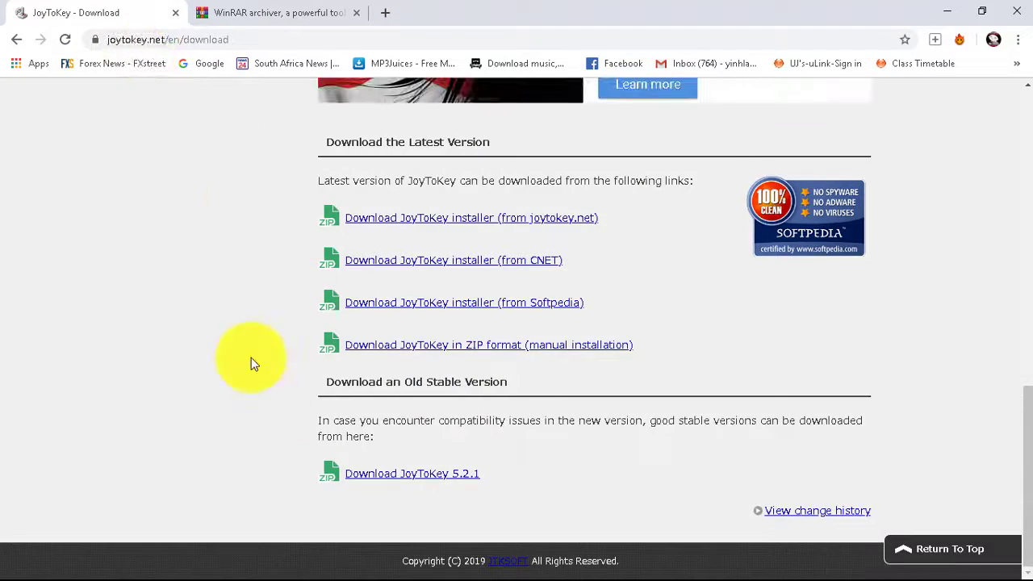
Step: Download the JoyToKey 5.2.1 zip from the joytokey.net download page
{"action": "scroll", "coordinate": [252, 352], "scroll_direction": "up", "scroll_amount": 8}
{"action": "scroll", "coordinate": [408, 301], "scroll_direction": "down", "scroll_amount": 4}
{"action": "scroll", "coordinate": [406, 298], "scroll_direction": "up", "scroll_amount": 5}
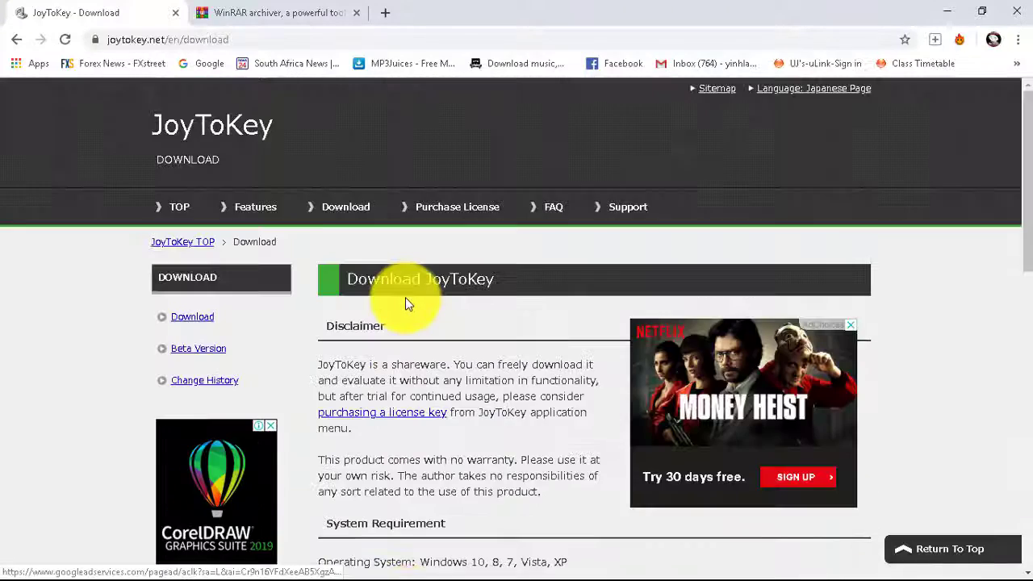
{"action": "scroll", "coordinate": [399, 310], "scroll_direction": "down", "scroll_amount": 4}
{"action": "scroll", "coordinate": [519, 366], "scroll_direction": "down", "scroll_amount": 5}
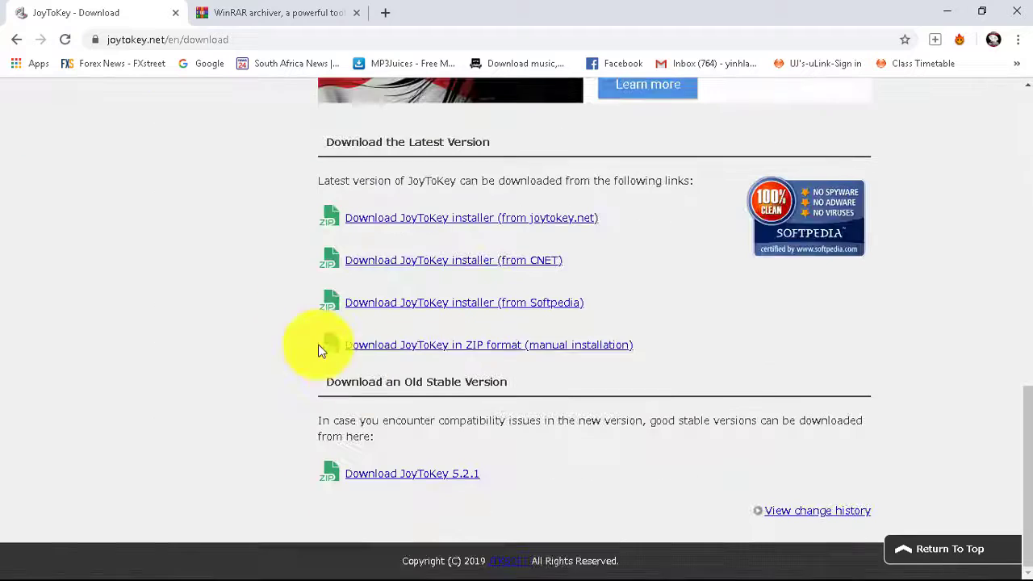
{"action": "left_click", "coordinate": [396, 481]}
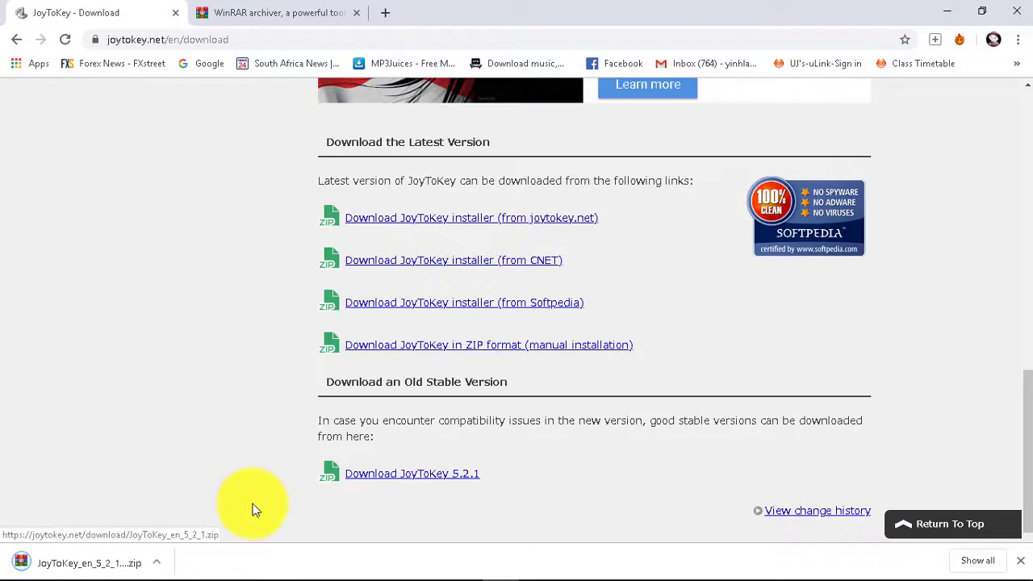
Step: View the RARLAB WinRAR downloads tab, minimize Chrome, and bring up Task View
{"action": "left_click", "coordinate": [289, 10]}
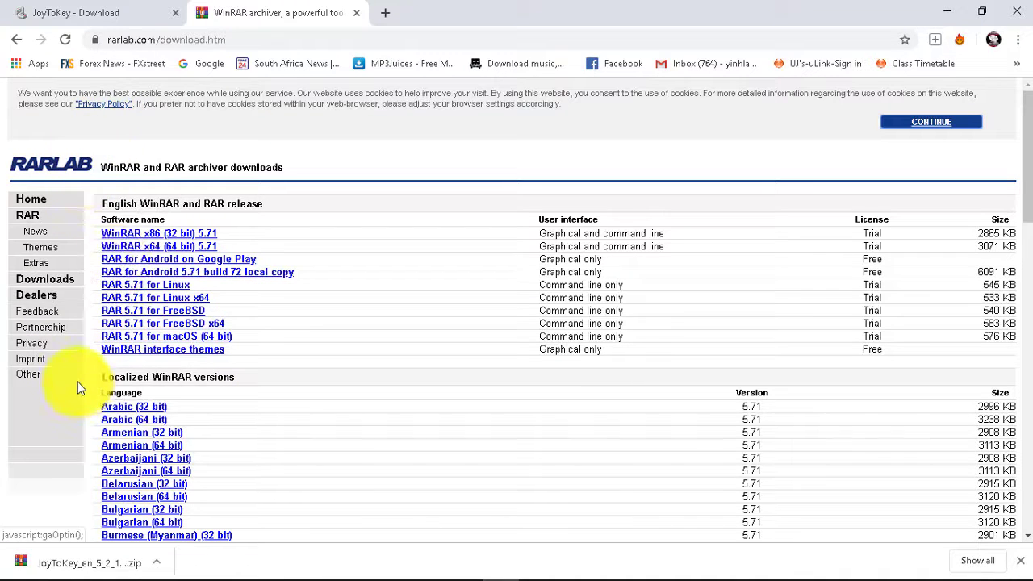
{"action": "left_click", "coordinate": [943, 13]}
{"action": "key", "text": "super+Tab"}
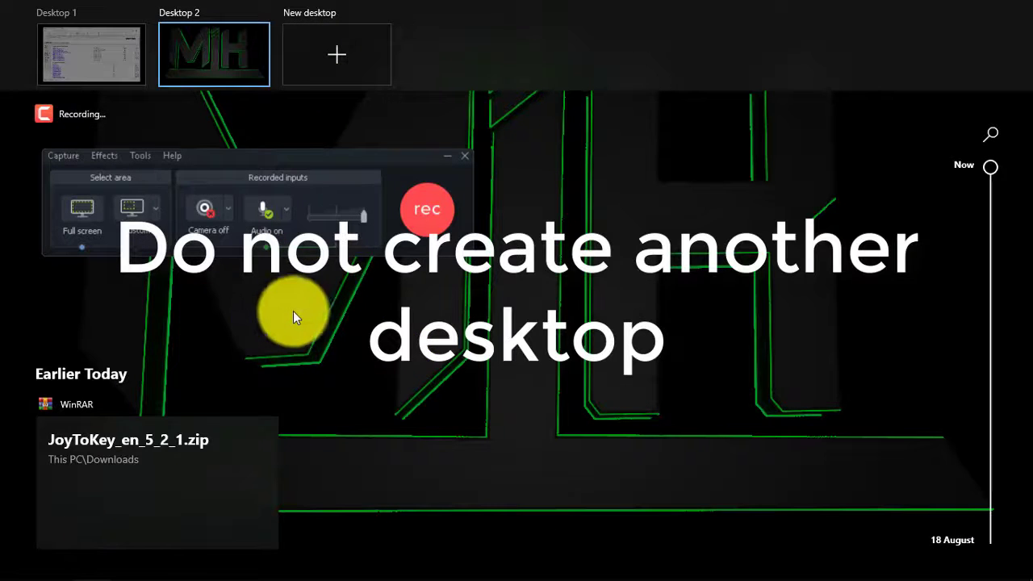
Step: Move from Desktop 1 to the empty Desktop 2 through Task View
{"action": "left_click", "coordinate": [89, 81]}
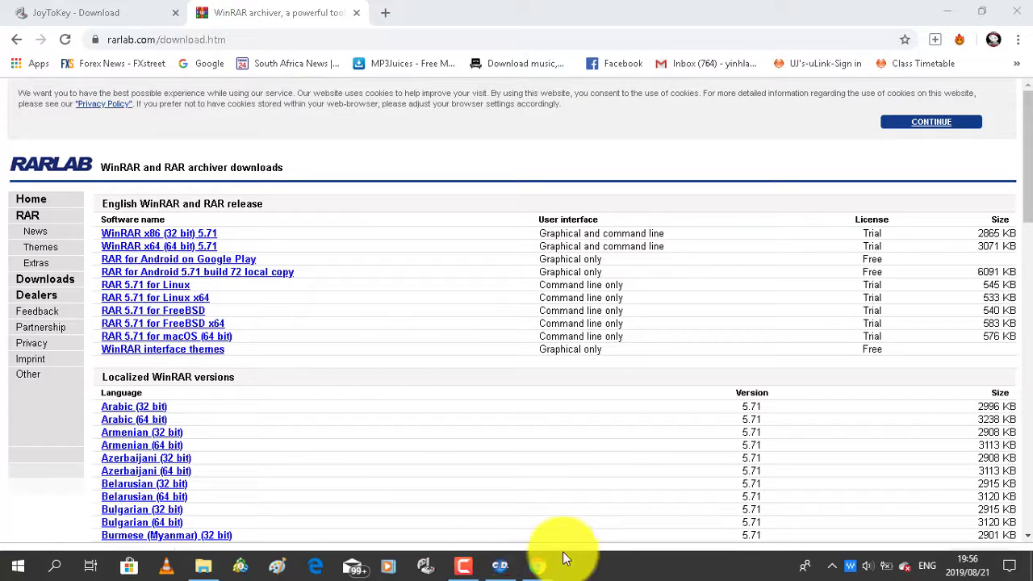
{"action": "key", "text": "super+Tab"}
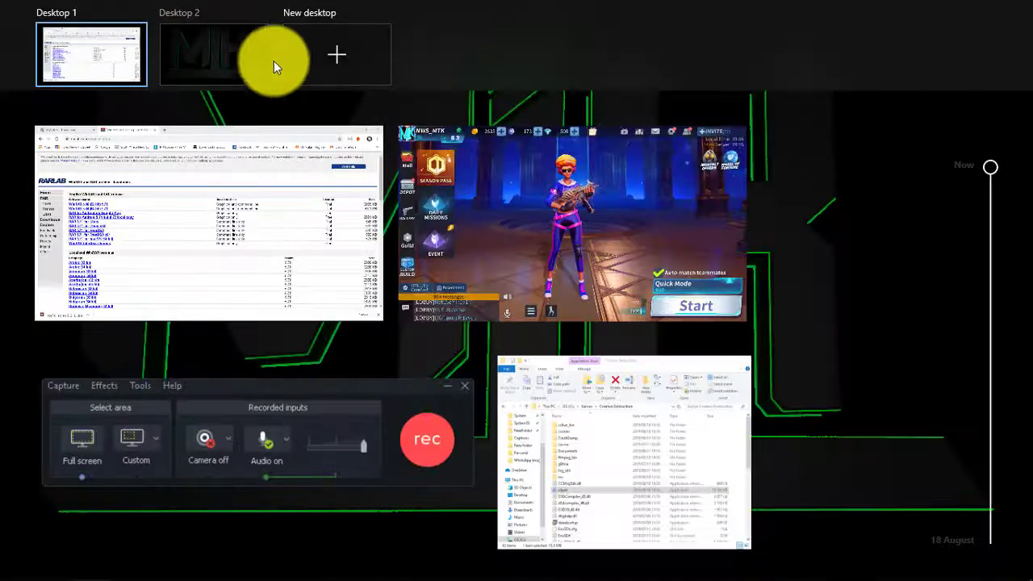
{"action": "key", "text": "ctrl+super+Right"}
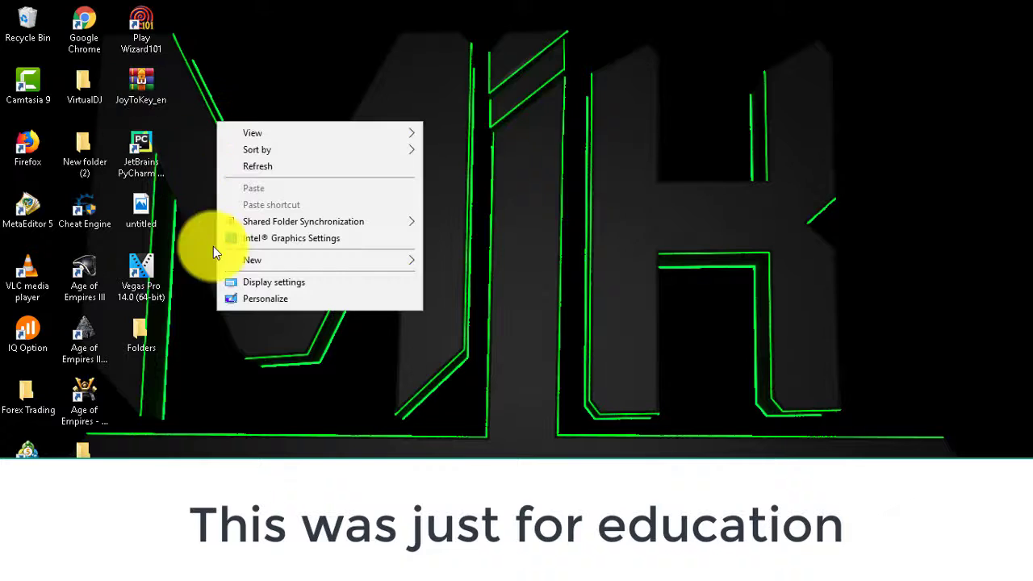
Step: Create a New folder on the desktop, move the JoyToKey_en zip into it, and open it
{"action": "mouse_move", "coordinate": [415, 261]}
{"action": "left_click", "coordinate": [451, 260]}
{"action": "left_click_drag", "start_coordinate": [128, 76], "coordinate": [134, 391]}
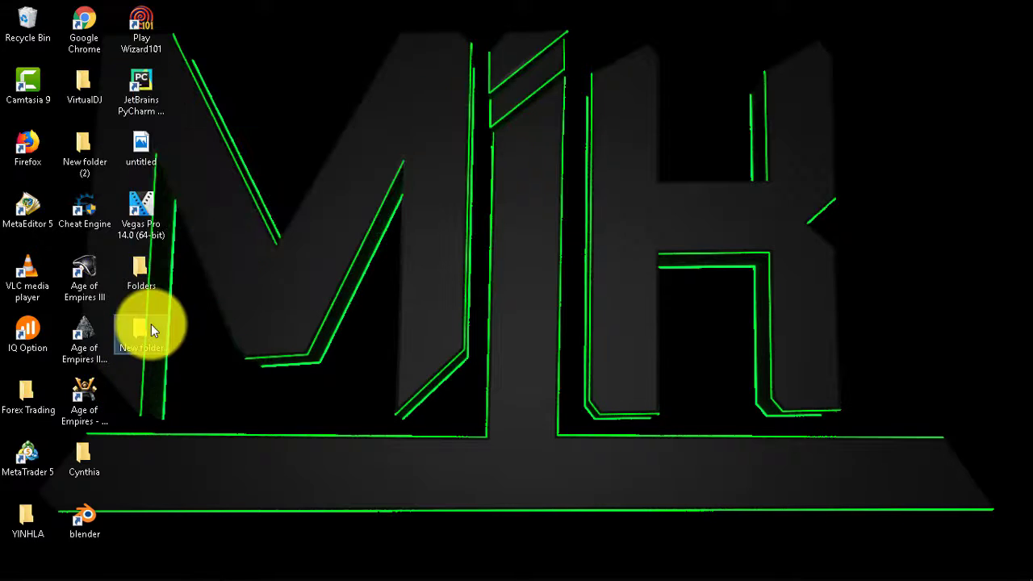
{"action": "double_click", "coordinate": [141, 327]}
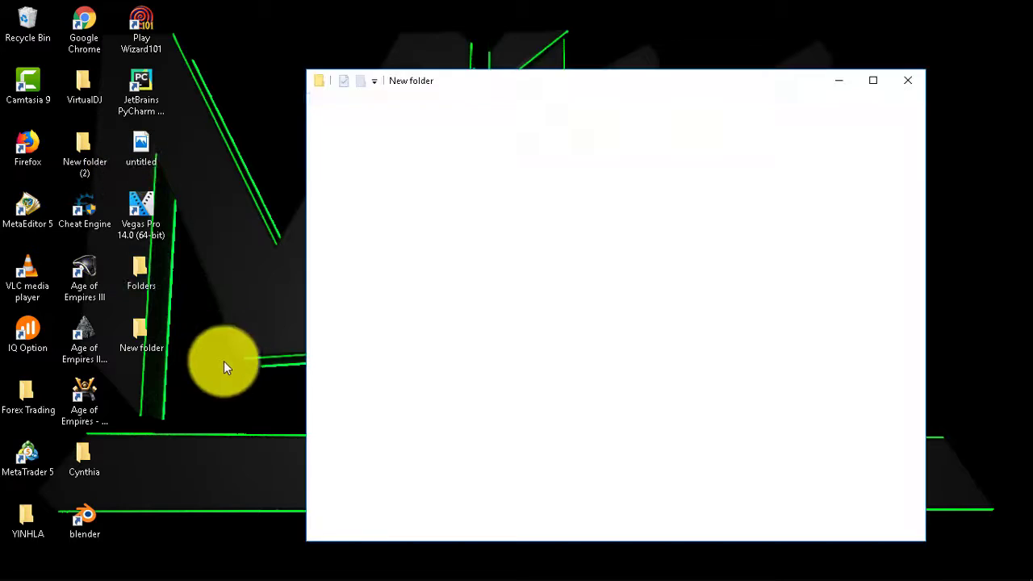
{"action": "left_click_drag", "start_coordinate": [554, 81], "coordinate": [459, 63]}
Step: Extract the JoyToKey_en zip into New folder and select the JoyToKey program
{"action": "left_click", "coordinate": [386, 239]}
{"action": "right_click", "coordinate": [390, 234]}
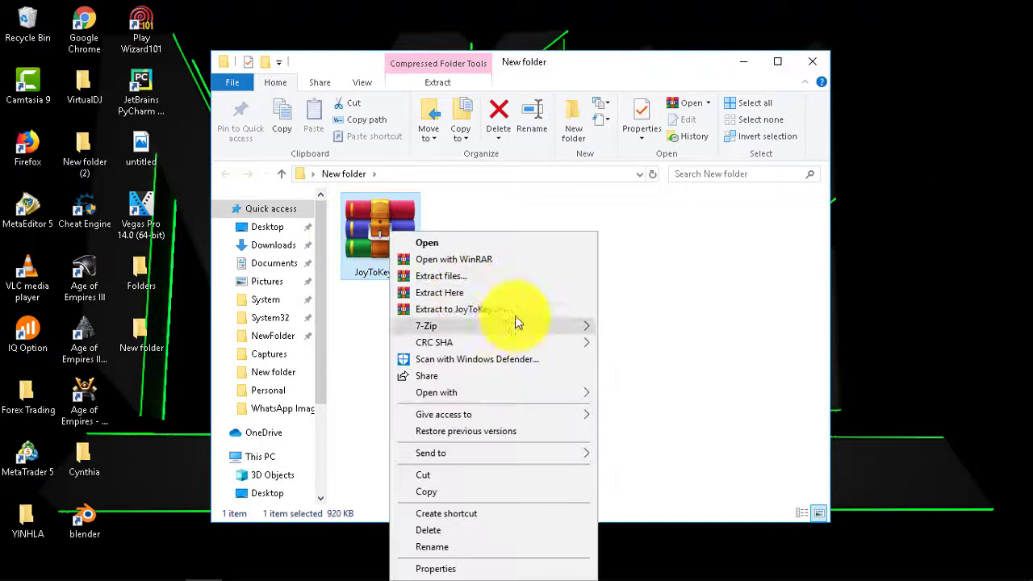
{"action": "left_click", "coordinate": [484, 295]}
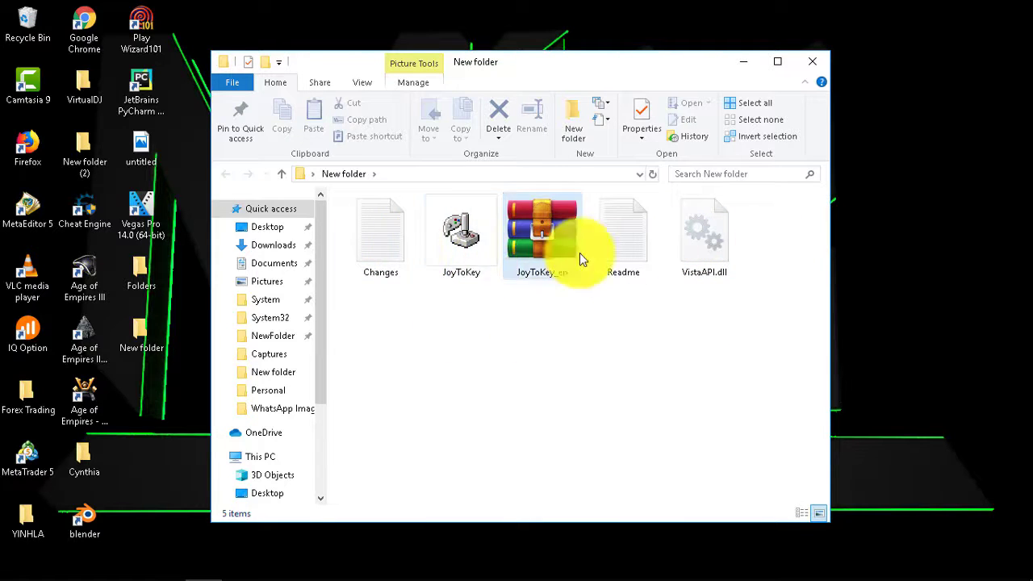
{"action": "left_click", "coordinate": [441, 234]}
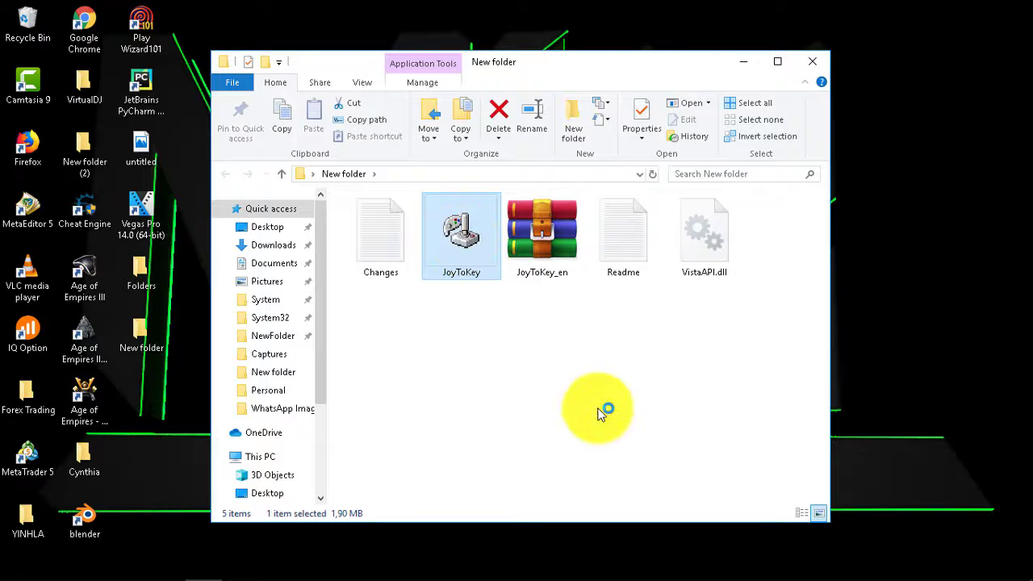
Step: Reposition the JoyToKey window and view the Profile 1 and Skyrim mappings
{"action": "mouse_move", "coordinate": [566, 578]}
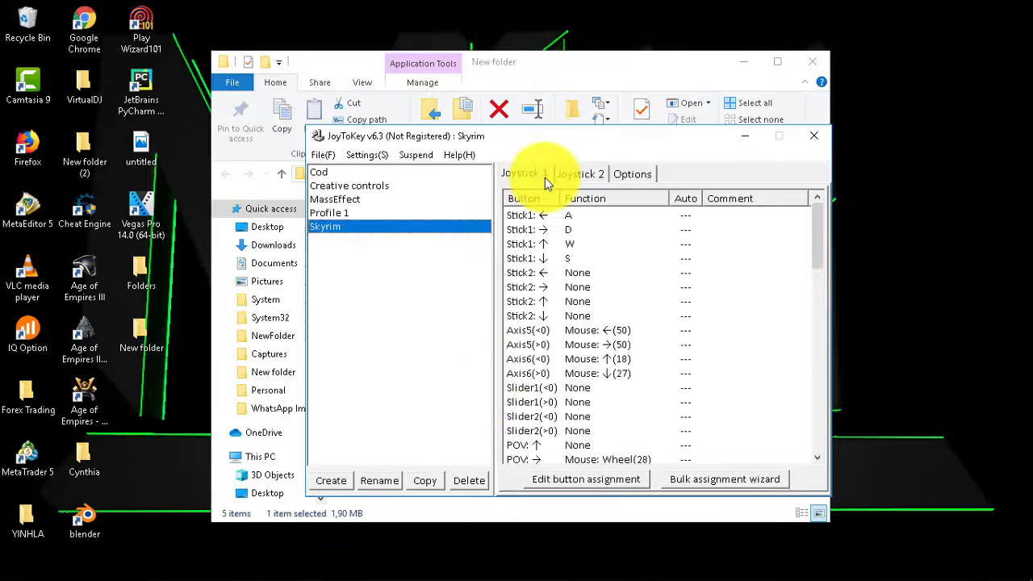
{"action": "left_click_drag", "start_coordinate": [616, 144], "coordinate": [468, 89]}
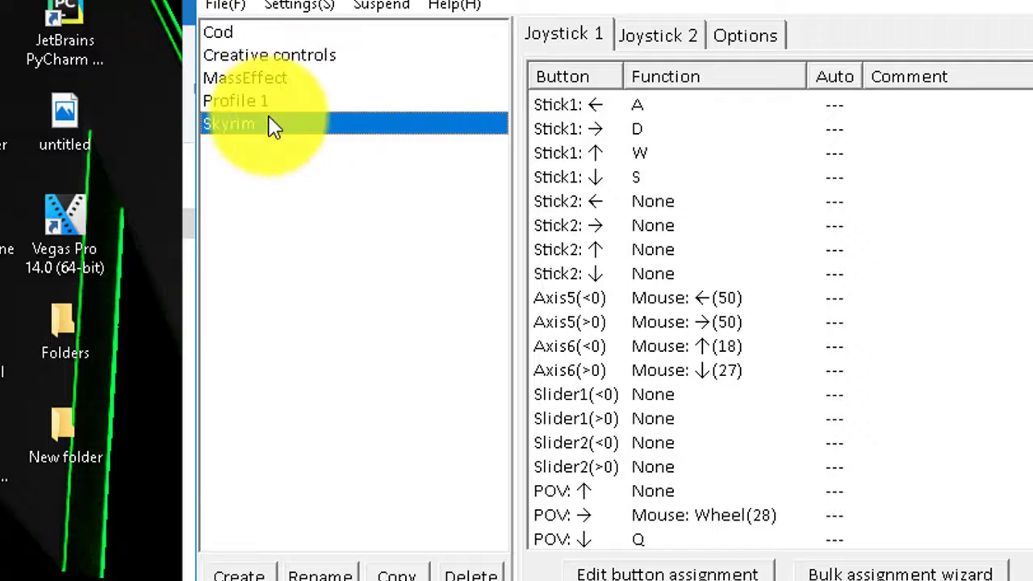
{"action": "left_click", "coordinate": [256, 97]}
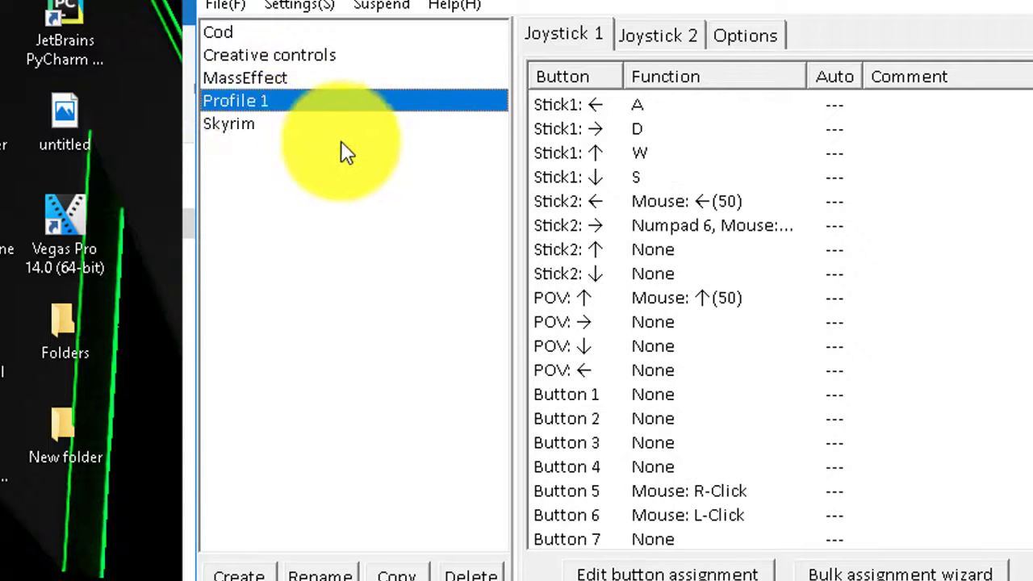
{"action": "left_click", "coordinate": [314, 129]}
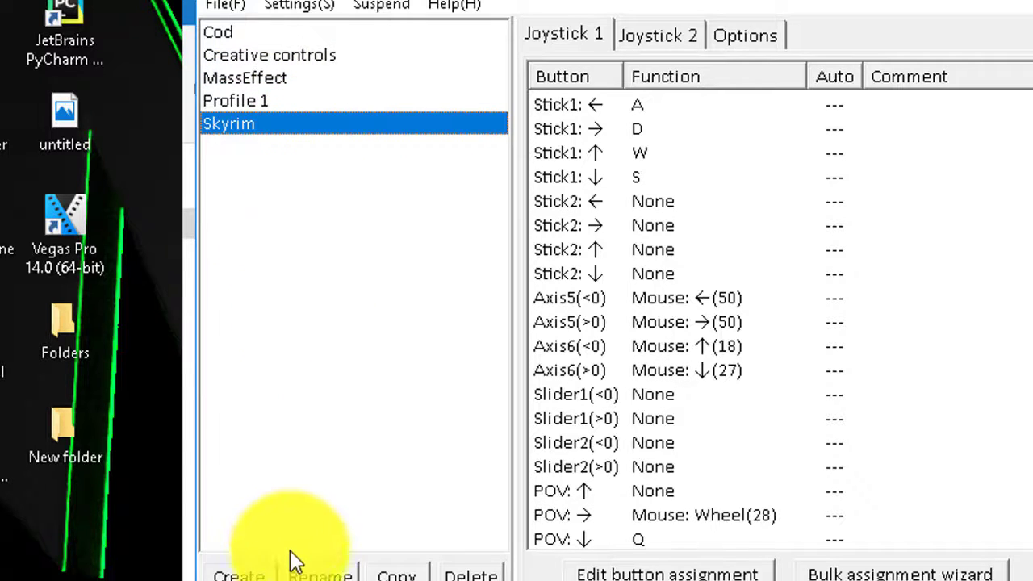
Step: Create a new JoyToKey profile named 'test'
{"action": "left_click", "coordinate": [242, 571]}
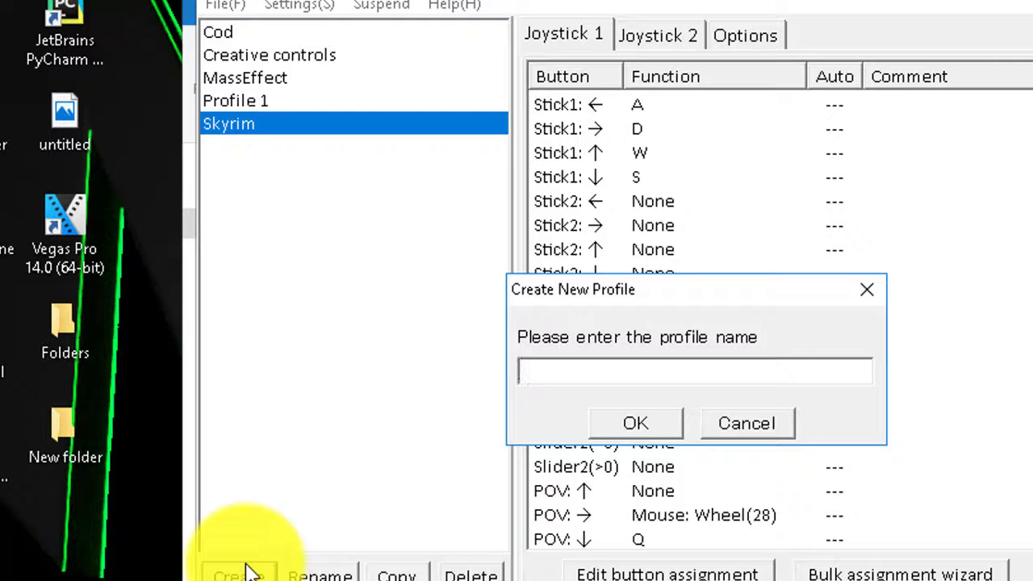
{"action": "type", "text": "test"}
{"action": "key", "text": "Return"}
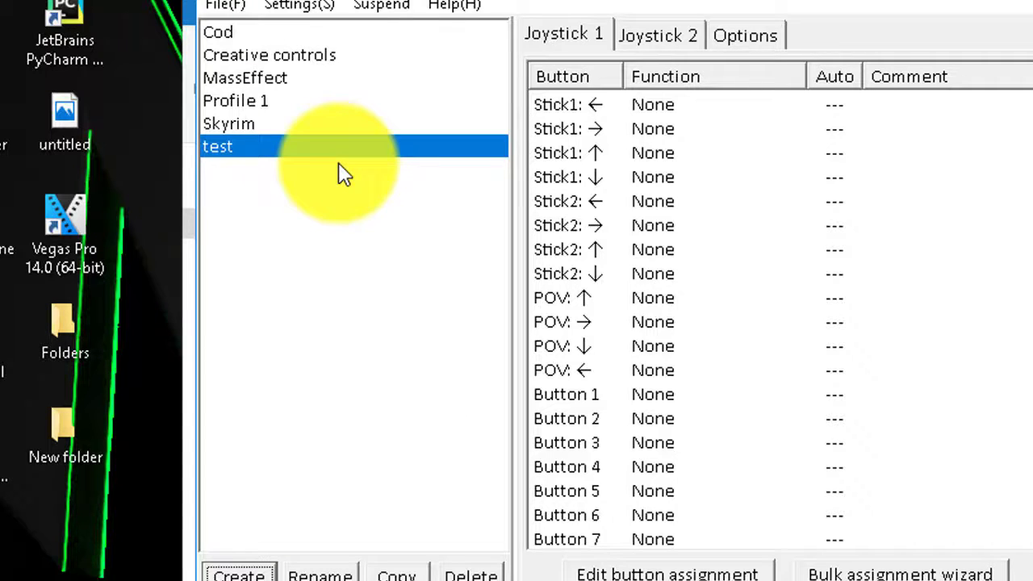
Step: Set the test profile's Stick/POV option to 'Show all axes (8 way + POV x 4)'
{"action": "left_click", "coordinate": [754, 37]}
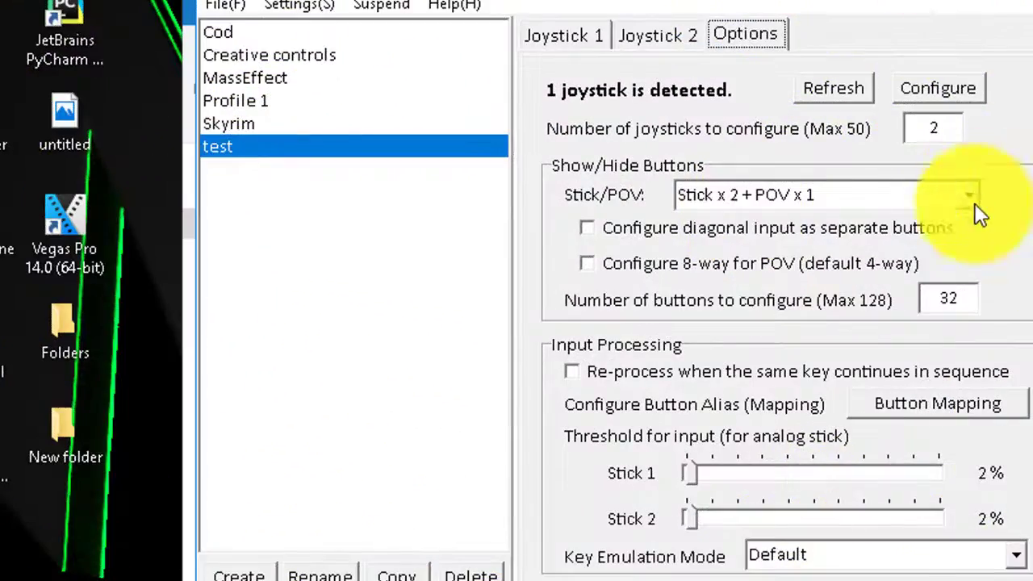
{"action": "left_click", "coordinate": [968, 196]}
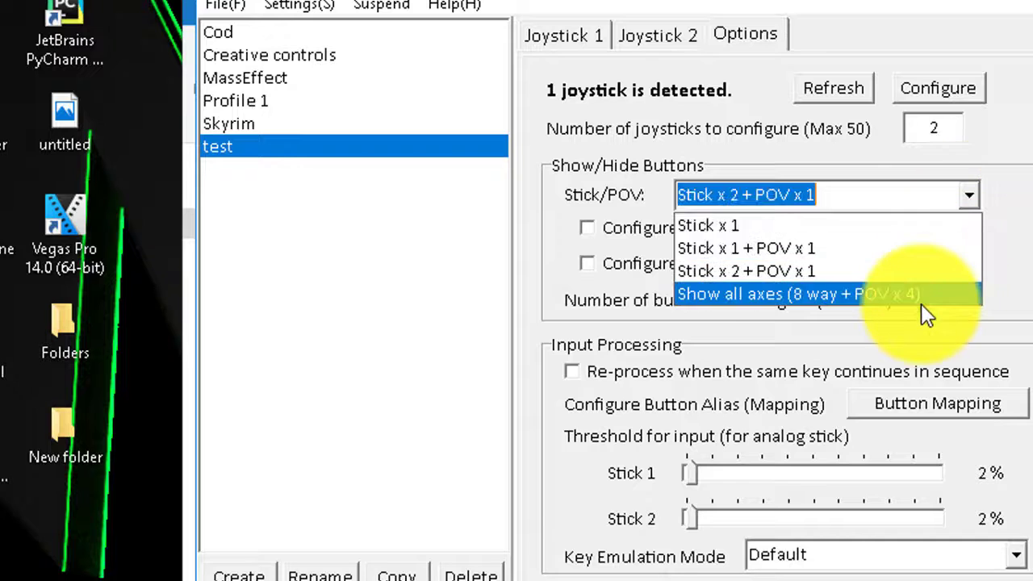
{"action": "left_click", "coordinate": [703, 293]}
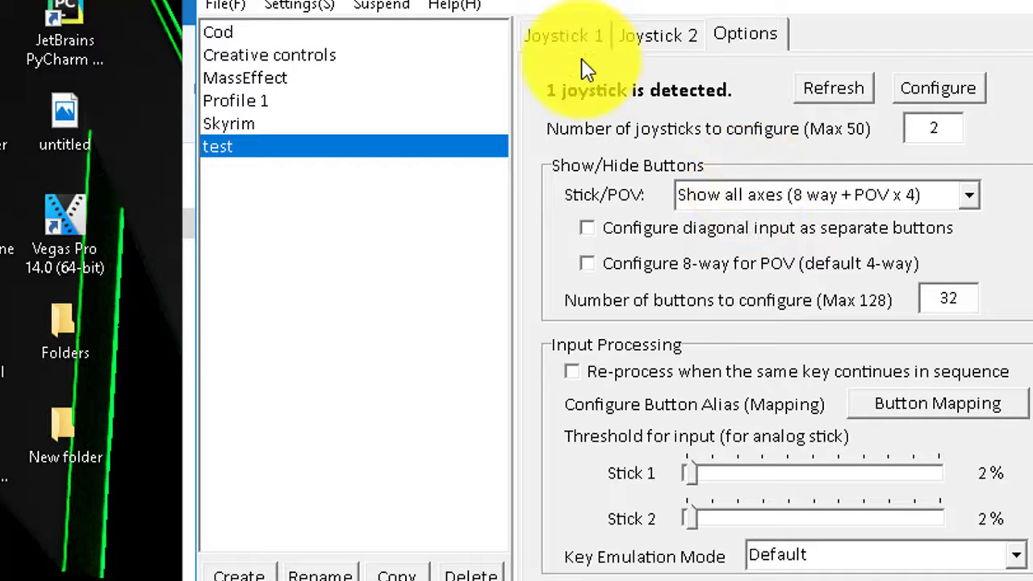
Step: Return to the Joystick 1 table and inspect the Stick1 left assignment without changing it
{"action": "left_click", "coordinate": [558, 24]}
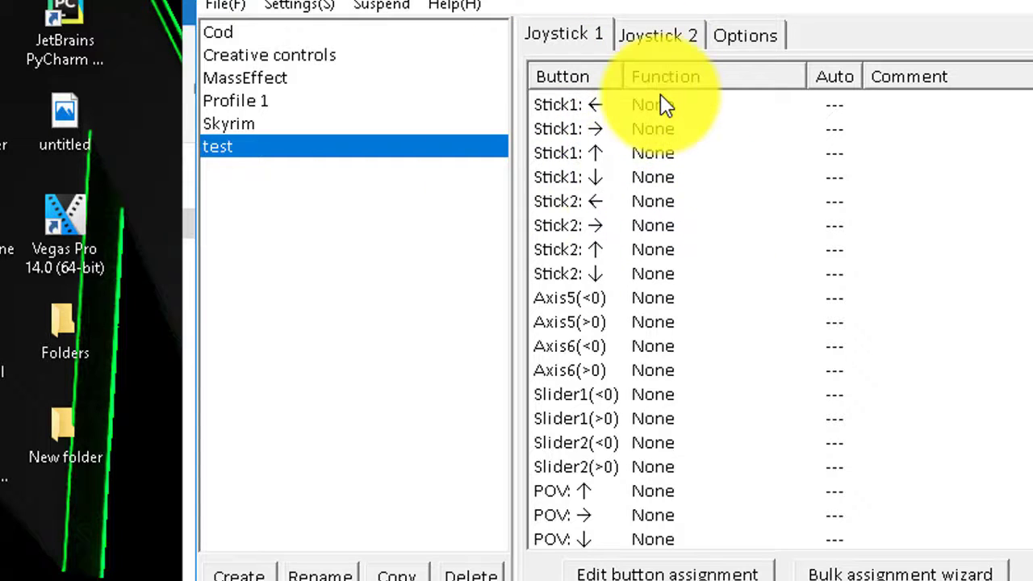
{"action": "left_click", "coordinate": [638, 109]}
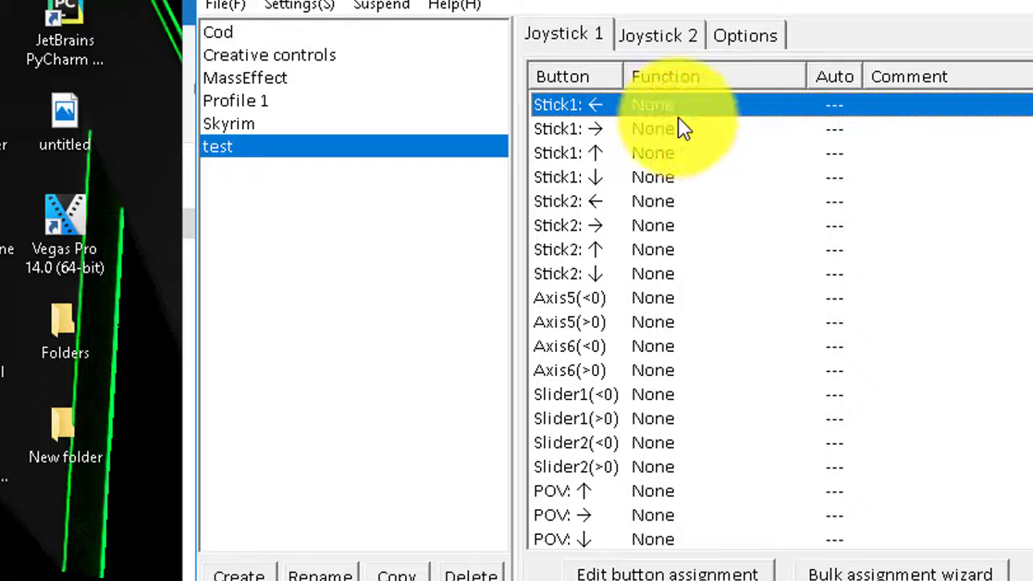
{"action": "double_click", "coordinate": [657, 114]}
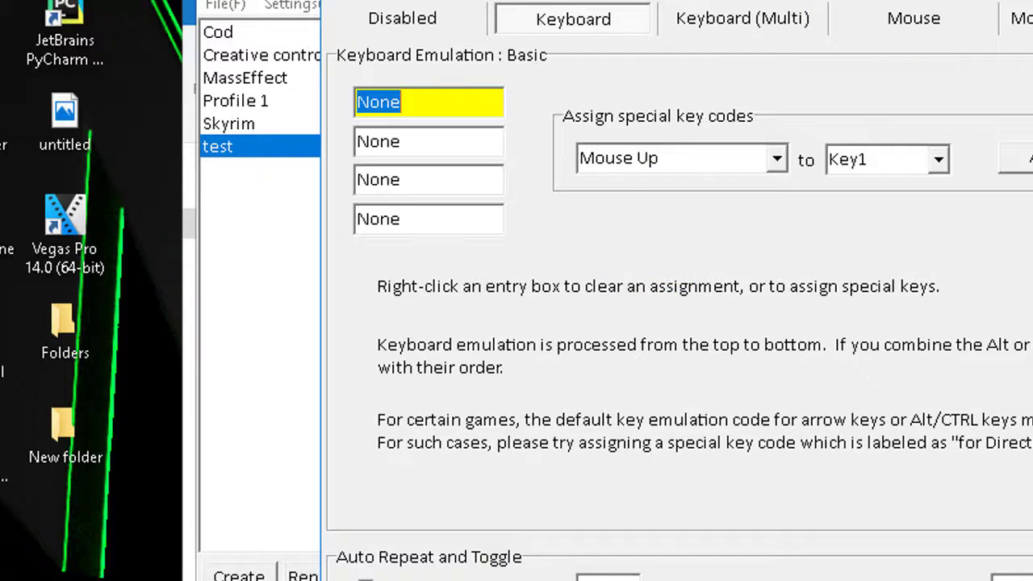
{"action": "key", "text": "Return"}
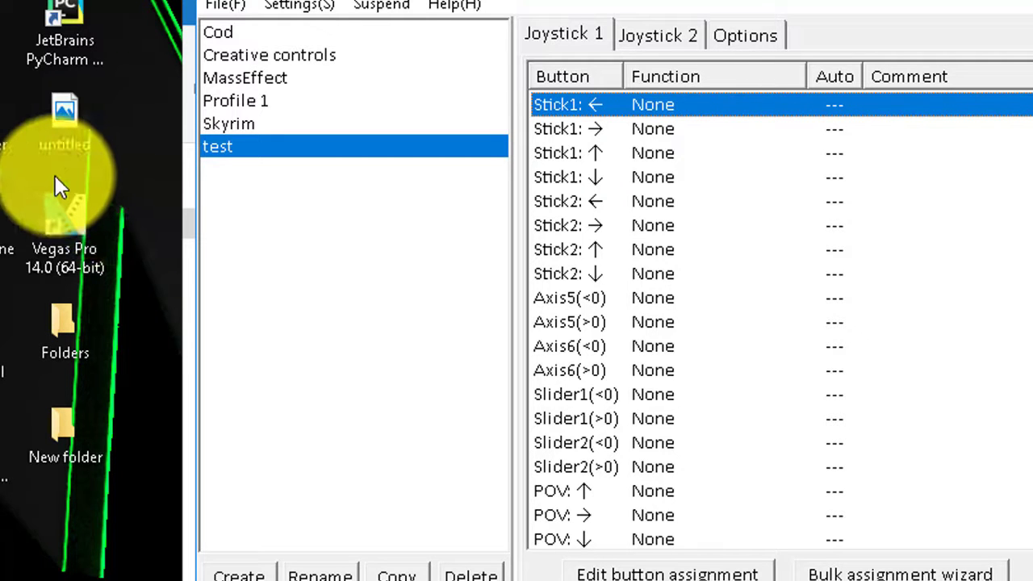
{"action": "left_click", "coordinate": [680, 298]}
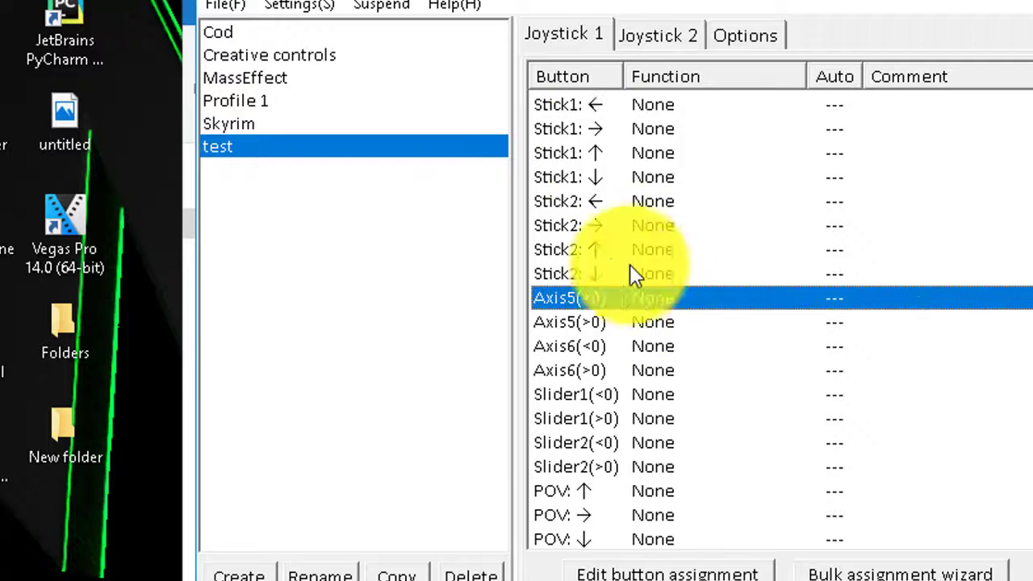
{"action": "left_click", "coordinate": [678, 106]}
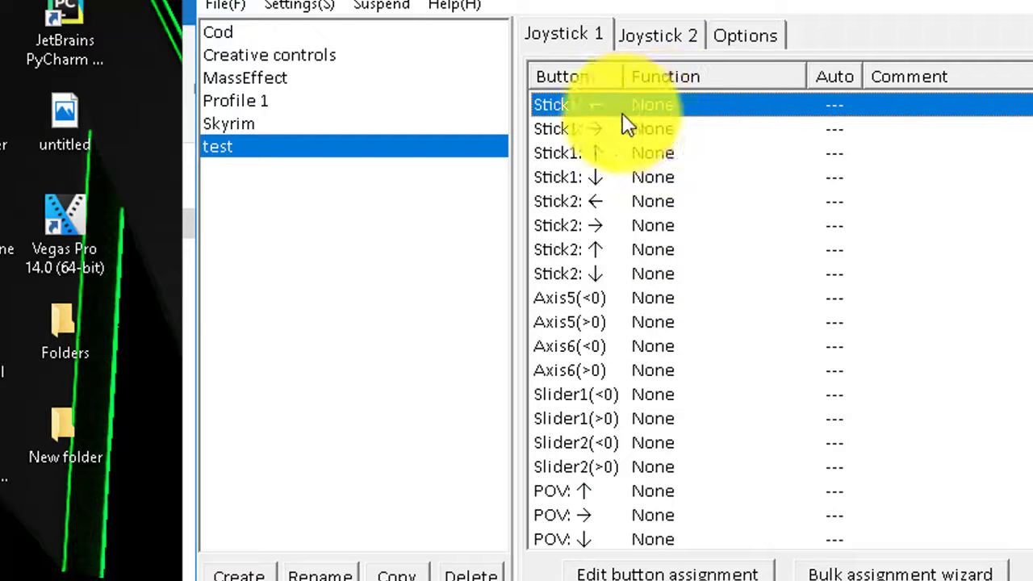
Step: Map Stick1 left to the A key and Stick1 right to D
{"action": "double_click", "coordinate": [665, 103]}
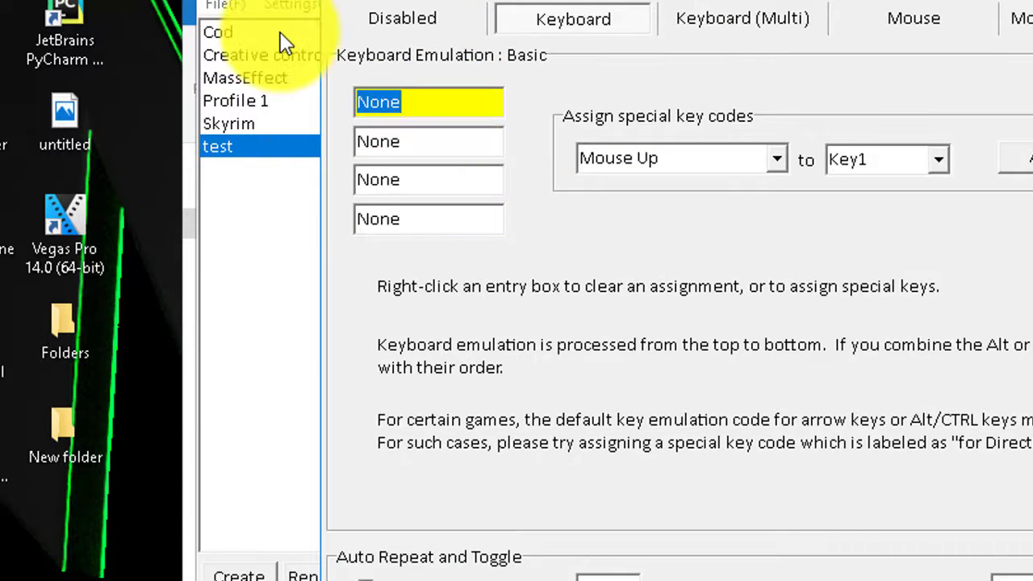
{"action": "key", "text": "a"}
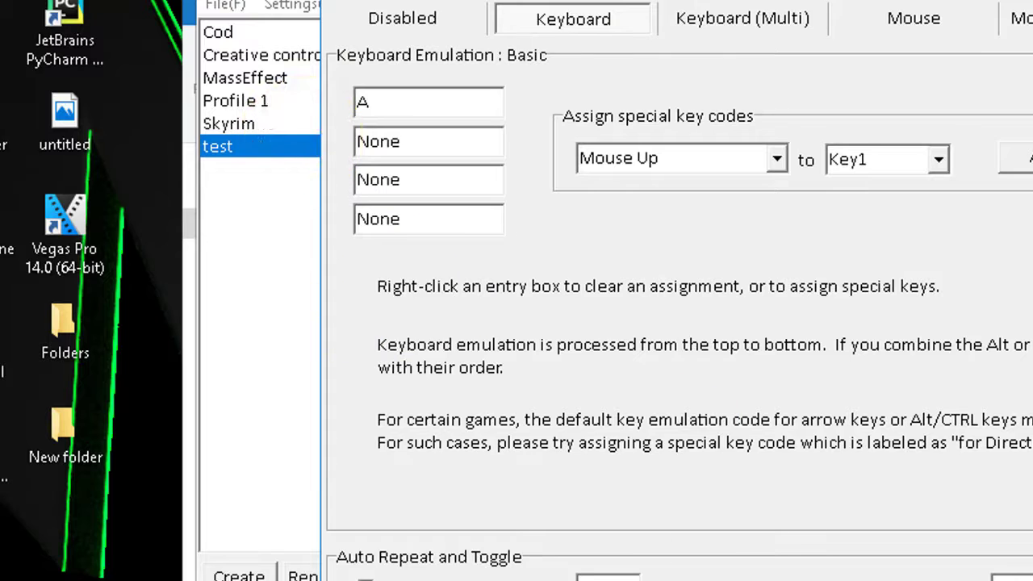
{"action": "key", "text": "Return"}
{"action": "double_click", "coordinate": [625, 127]}
{"action": "key", "text": "d"}
{"action": "key", "text": "Return"}
Step: Map Stick1 up to the W key and Stick1 down to S
{"action": "double_click", "coordinate": [651, 151]}
{"action": "key", "text": "w"}
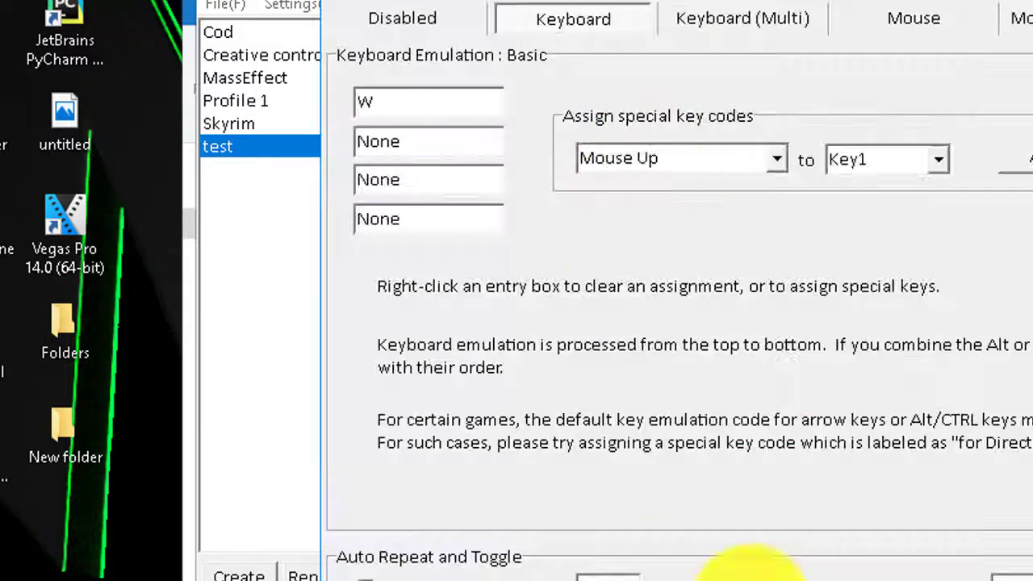
{"action": "key", "text": "Return"}
{"action": "double_click", "coordinate": [647, 177]}
{"action": "key", "text": "s"}
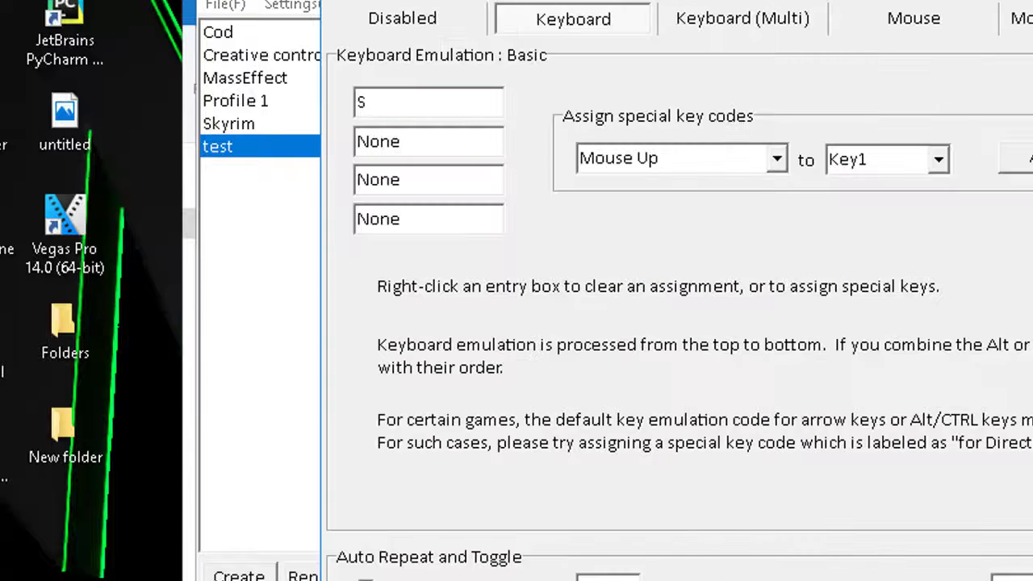
{"action": "key", "text": "Return"}
{"action": "left_click", "coordinate": [619, 292]}
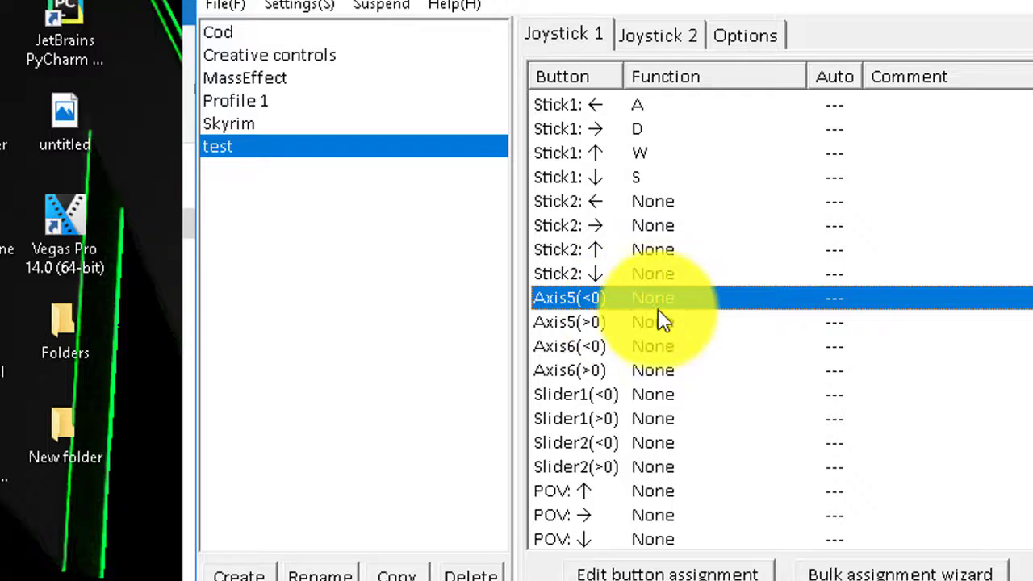
Step: Map Axis5(<0) to mouse-left and Axis5(>0) to mouse-right movement
{"action": "double_click", "coordinate": [658, 299]}
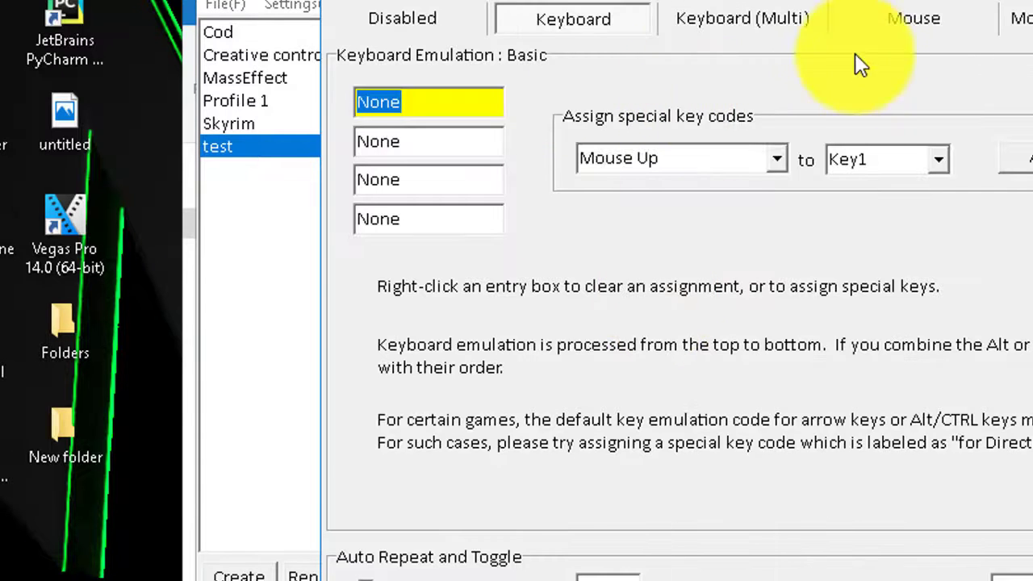
{"action": "left_click", "coordinate": [880, 18]}
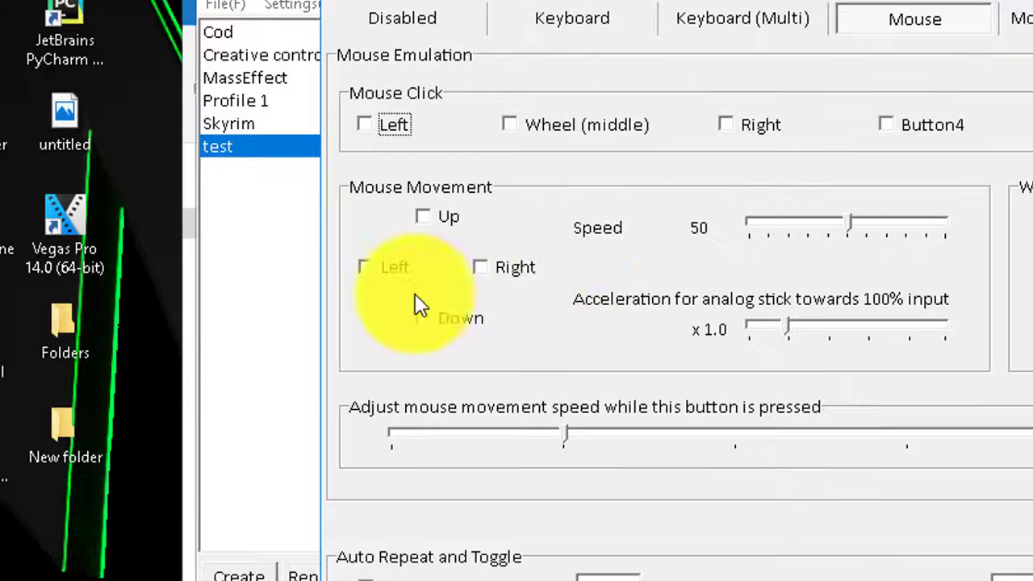
{"action": "left_click", "coordinate": [377, 266]}
{"action": "key", "text": "Return"}
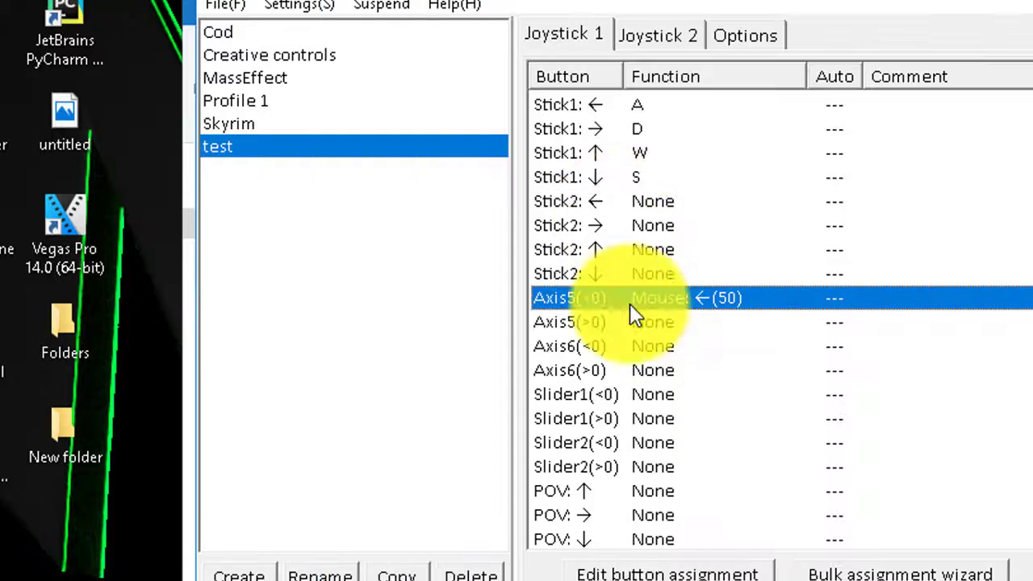
{"action": "double_click", "coordinate": [654, 326]}
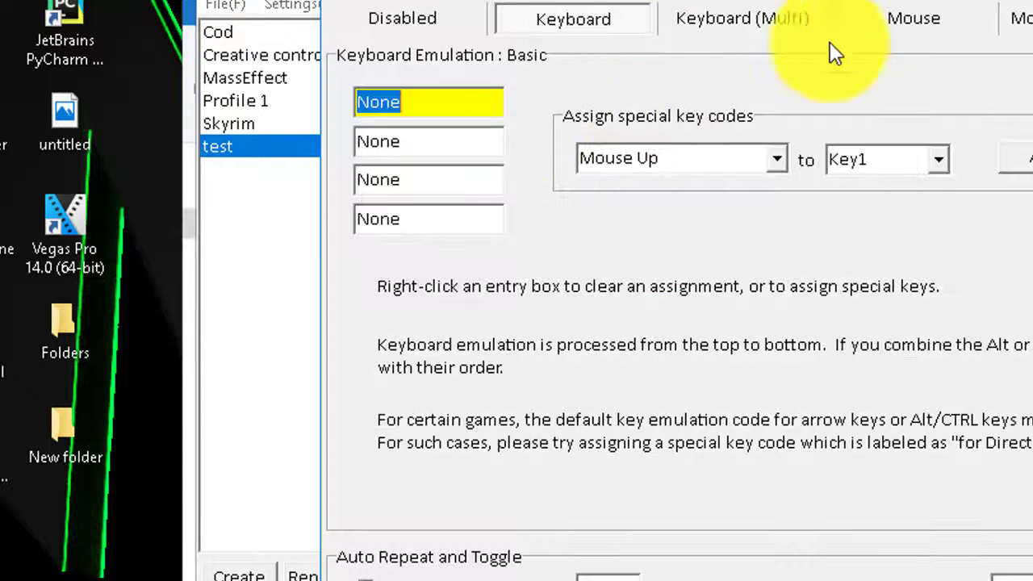
{"action": "left_click", "coordinate": [904, 32]}
{"action": "left_click", "coordinate": [481, 267]}
{"action": "key", "text": "Return"}
Step: Map Axis6(<0) to mouse-up and Axis6(>0) to mouse-down movement
{"action": "double_click", "coordinate": [660, 347]}
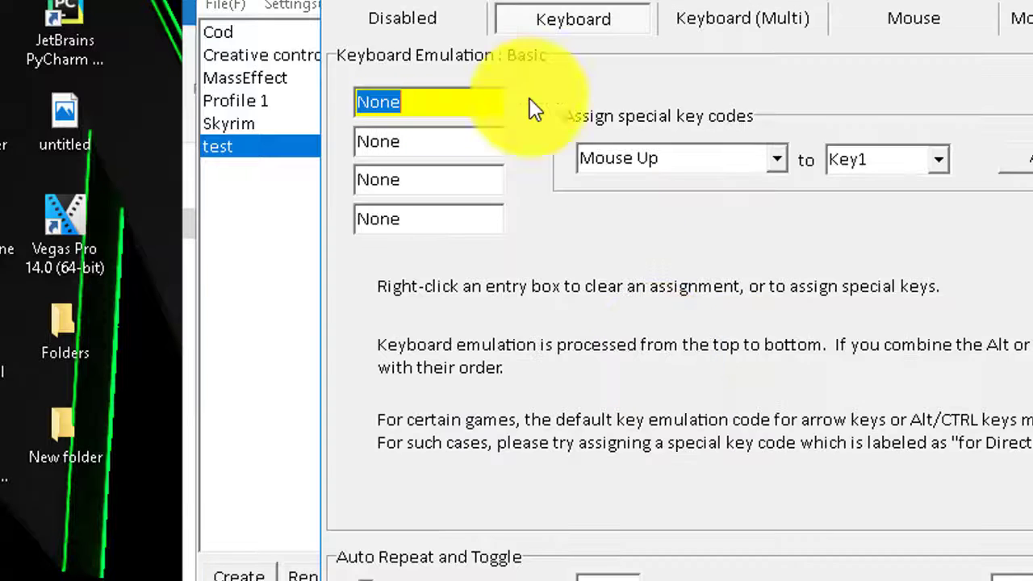
{"action": "left_click", "coordinate": [908, 22]}
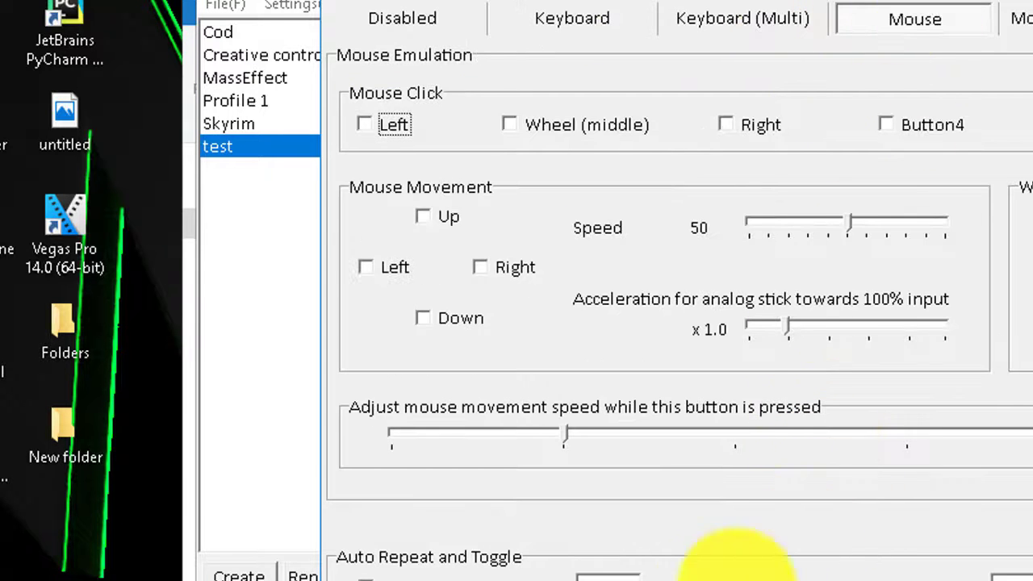
{"action": "left_click", "coordinate": [423, 217]}
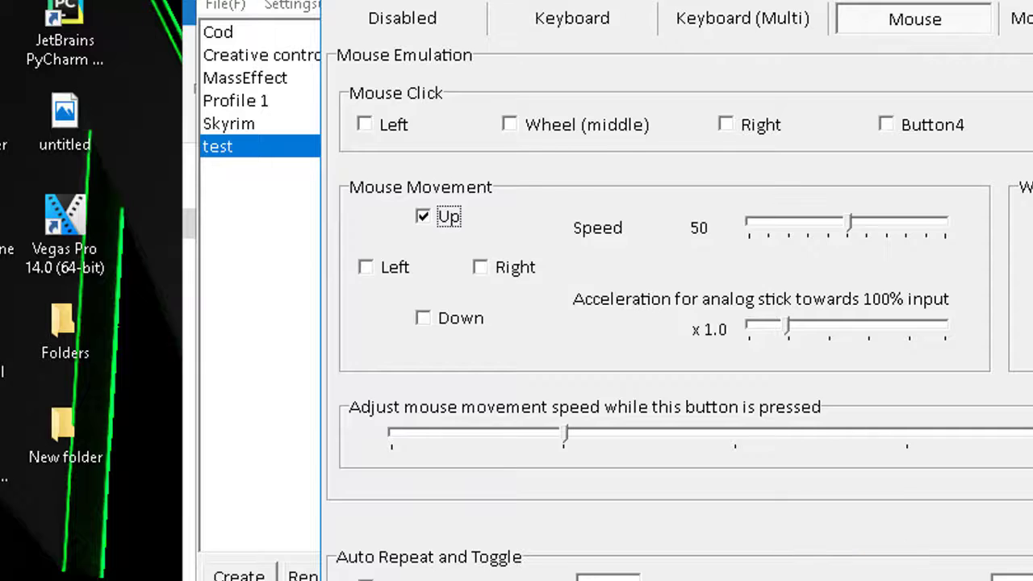
{"action": "key", "text": "Return"}
{"action": "double_click", "coordinate": [666, 370]}
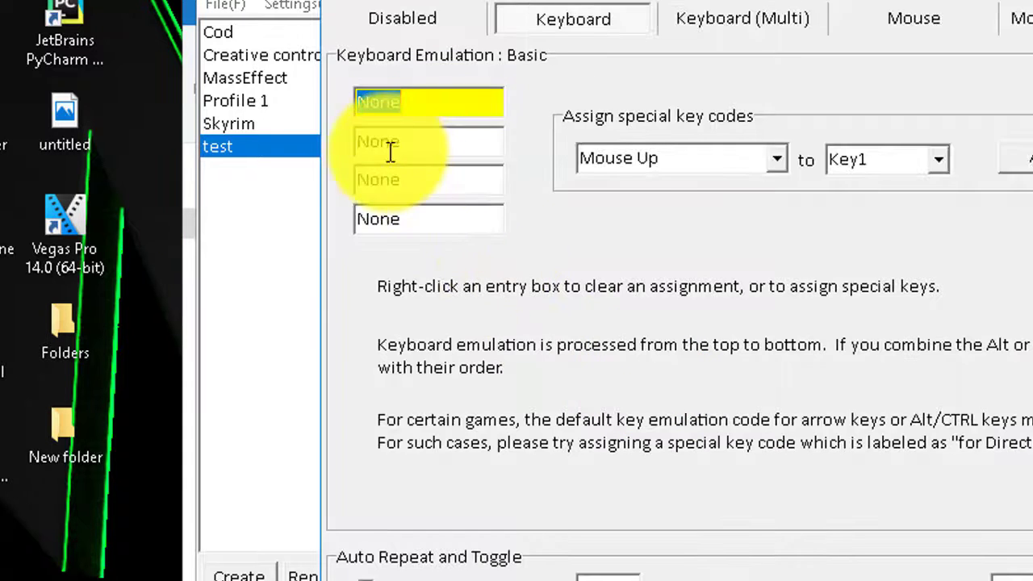
{"action": "left_click", "coordinate": [936, 22]}
{"action": "left_click", "coordinate": [425, 318]}
{"action": "key", "text": "Return"}
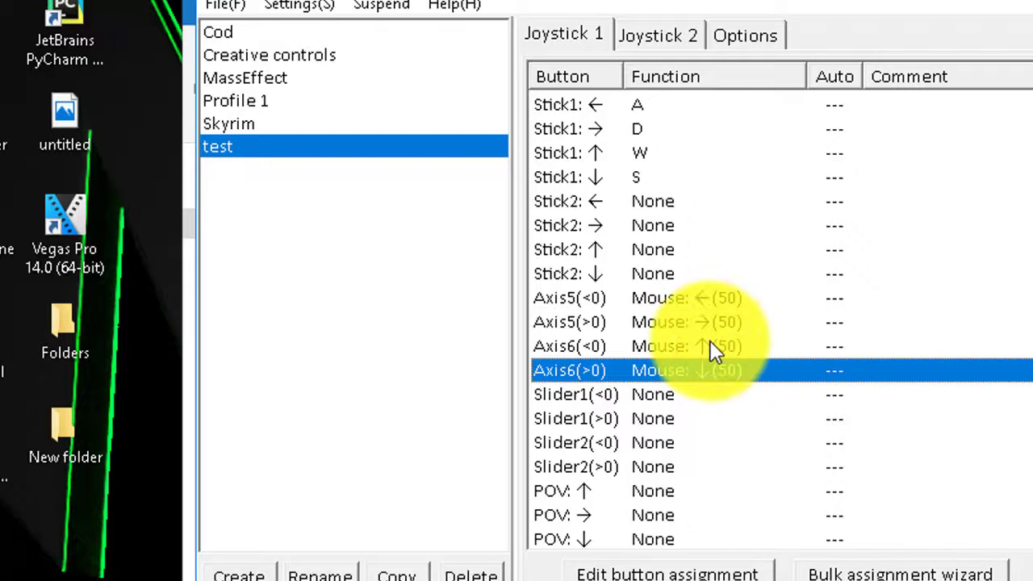
Step: Browse the Skyrim, Profile 1, MassEffect and Cod profiles' mappings
{"action": "left_click", "coordinate": [259, 122]}
{"action": "left_click", "coordinate": [263, 101]}
{"action": "left_click", "coordinate": [270, 79]}
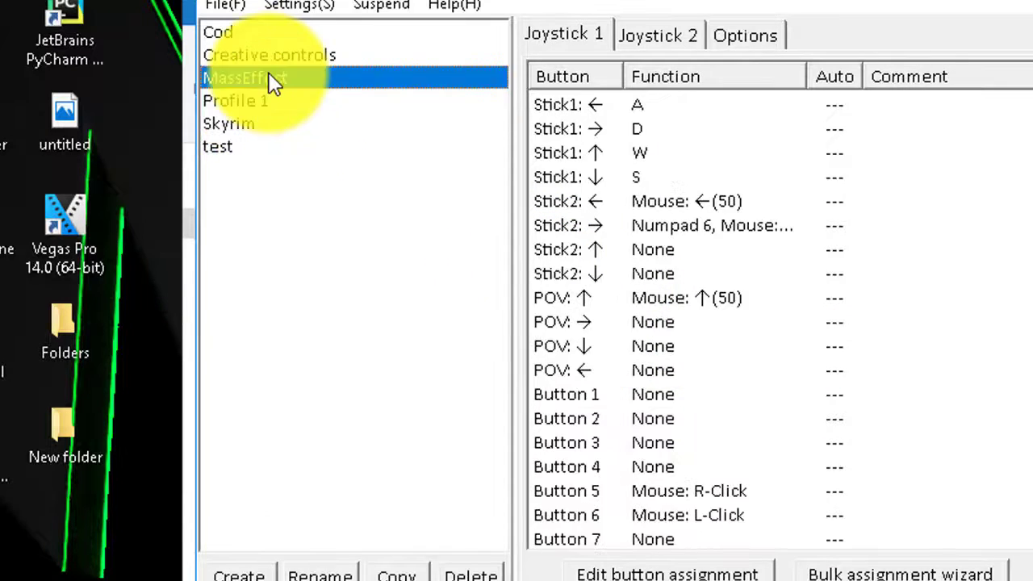
{"action": "left_click", "coordinate": [289, 33]}
Step: Set the Cod profile's Stick/POV display to 'Stick x 2 + POV x 1'
{"action": "left_click", "coordinate": [739, 32]}
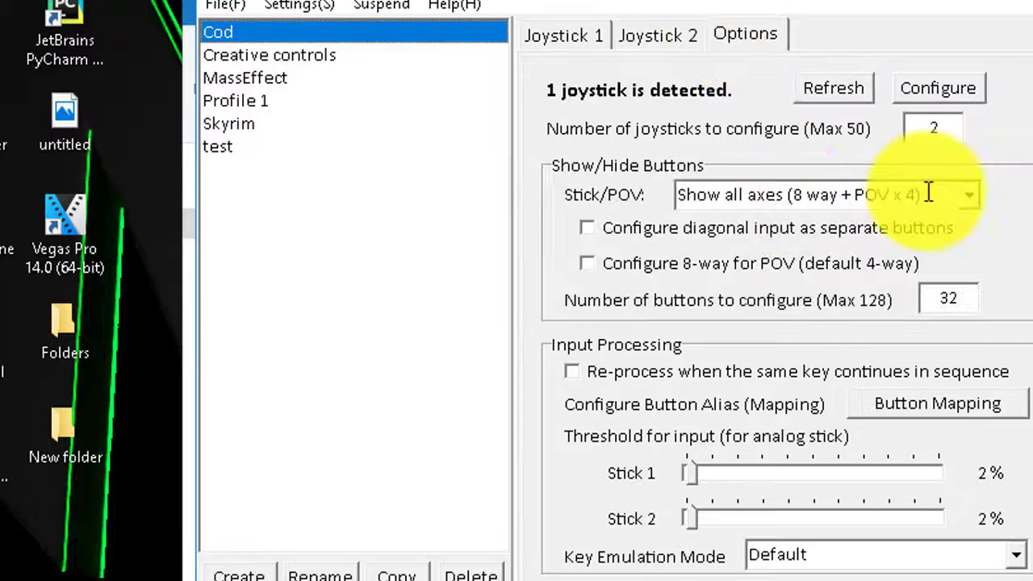
{"action": "left_click", "coordinate": [965, 202]}
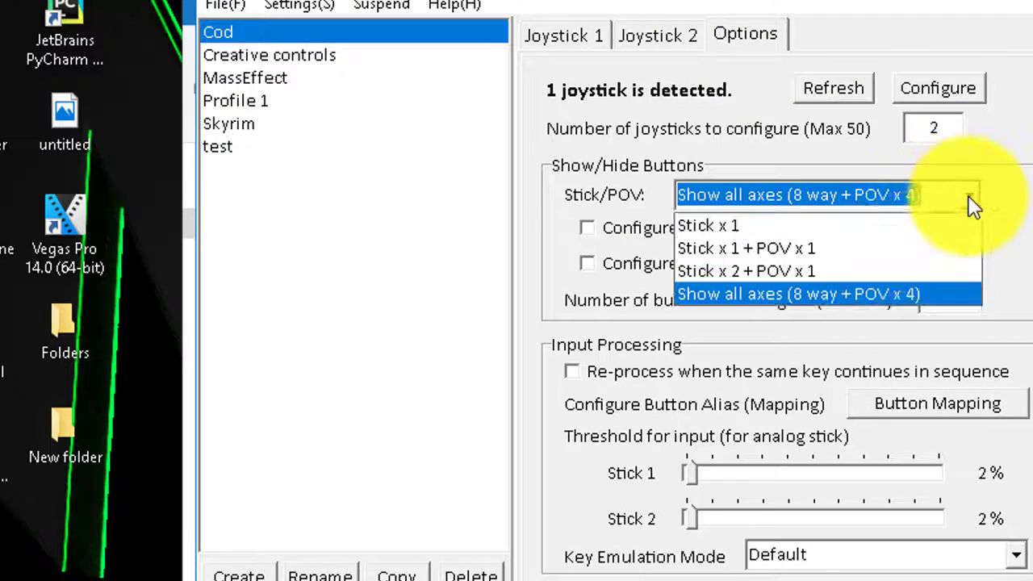
{"action": "left_click", "coordinate": [829, 269]}
Step: Return to the Joystick 1 mappings and select the test profile
{"action": "left_click", "coordinate": [564, 34]}
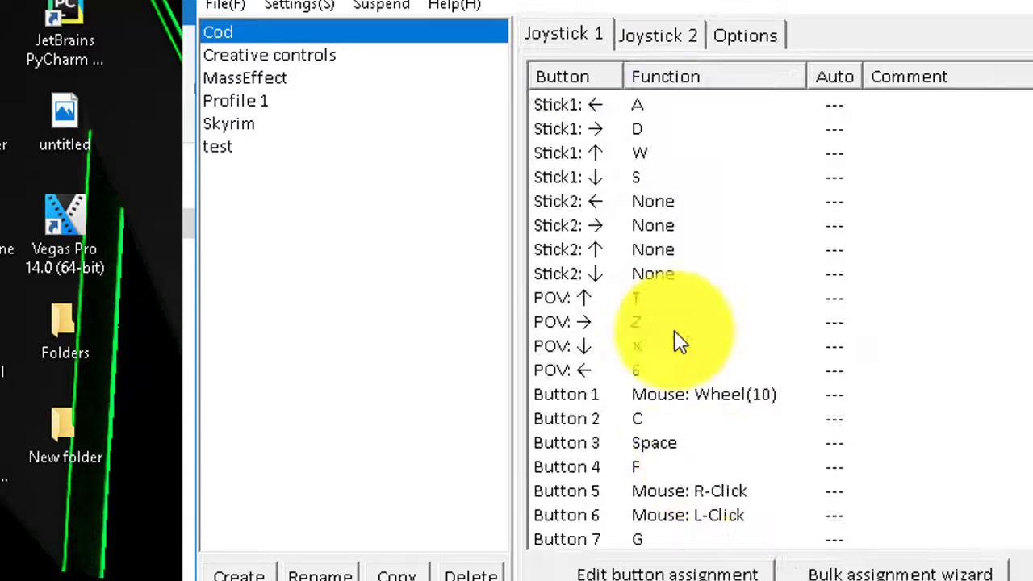
{"action": "scroll", "coordinate": [692, 387], "scroll_direction": "down", "scroll_amount": 2}
{"action": "scroll", "coordinate": [726, 307], "scroll_direction": "up", "scroll_amount": 2}
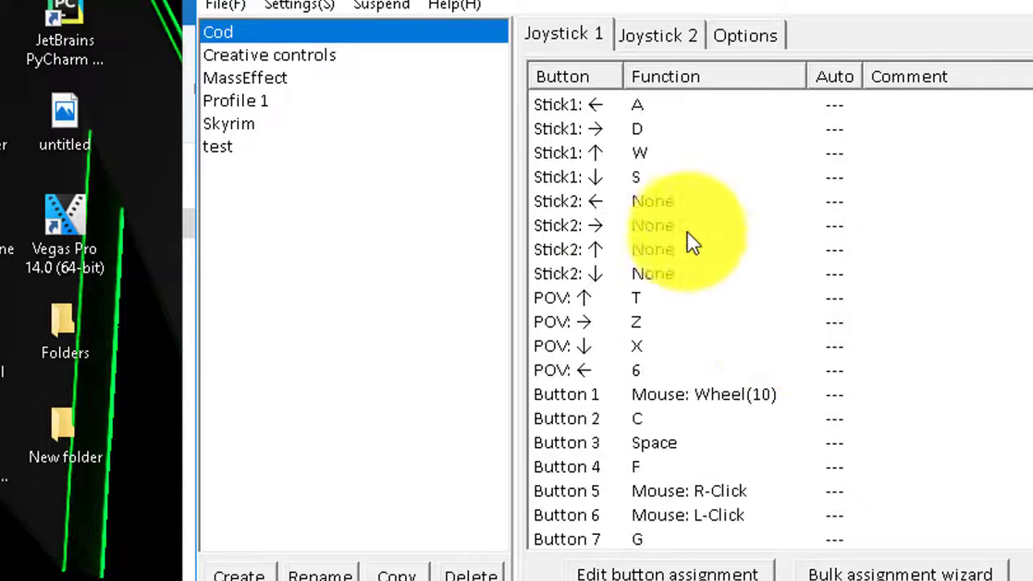
{"action": "left_click", "coordinate": [266, 146]}
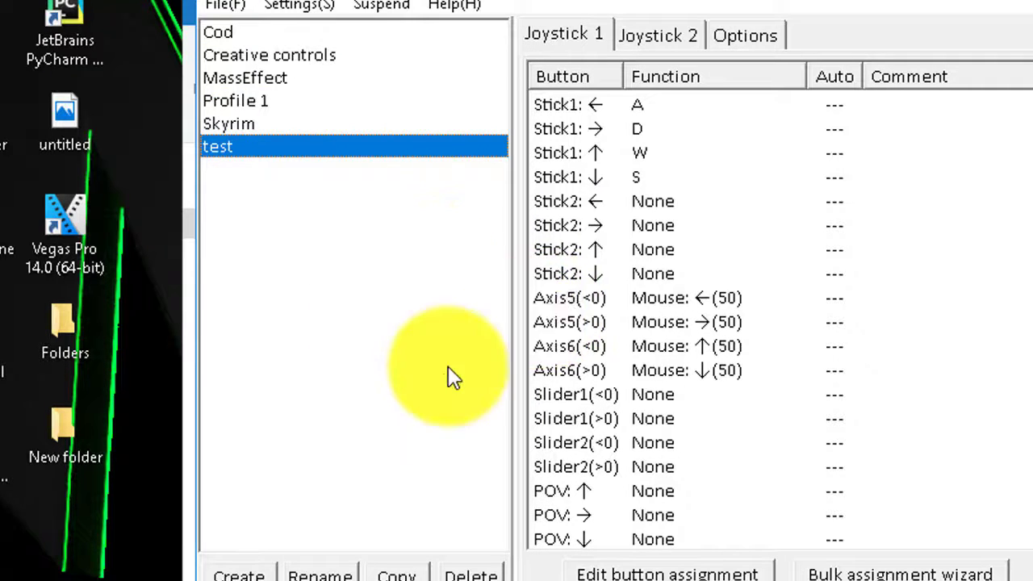
Step: Bring the test profile's Button rows into view and select Button 3
{"action": "scroll", "coordinate": [711, 396], "scroll_direction": "down", "scroll_amount": 10}
{"action": "scroll", "coordinate": [614, 315], "scroll_direction": "up", "scroll_amount": 2}
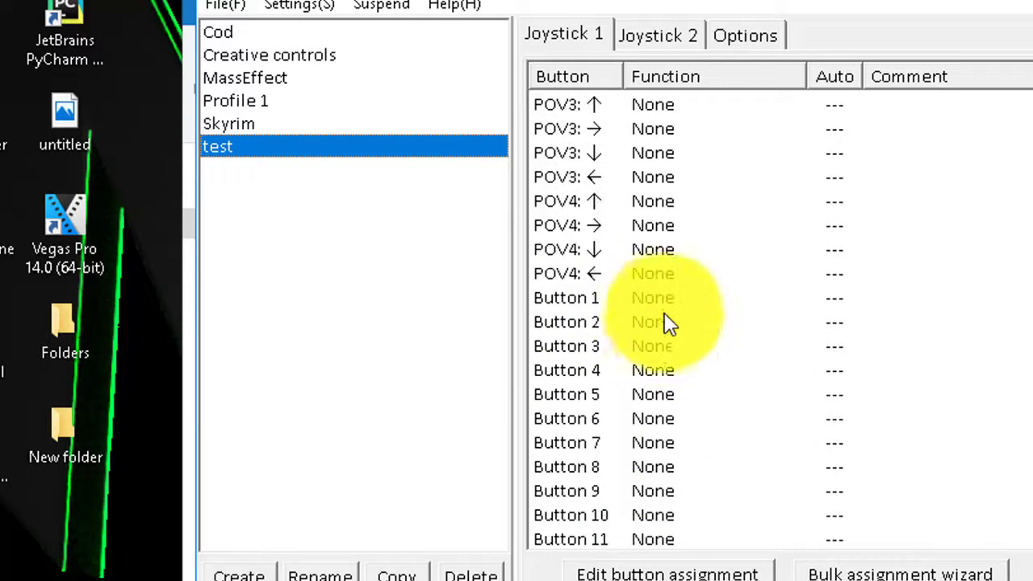
{"action": "left_click", "coordinate": [670, 300]}
{"action": "left_click", "coordinate": [678, 345]}
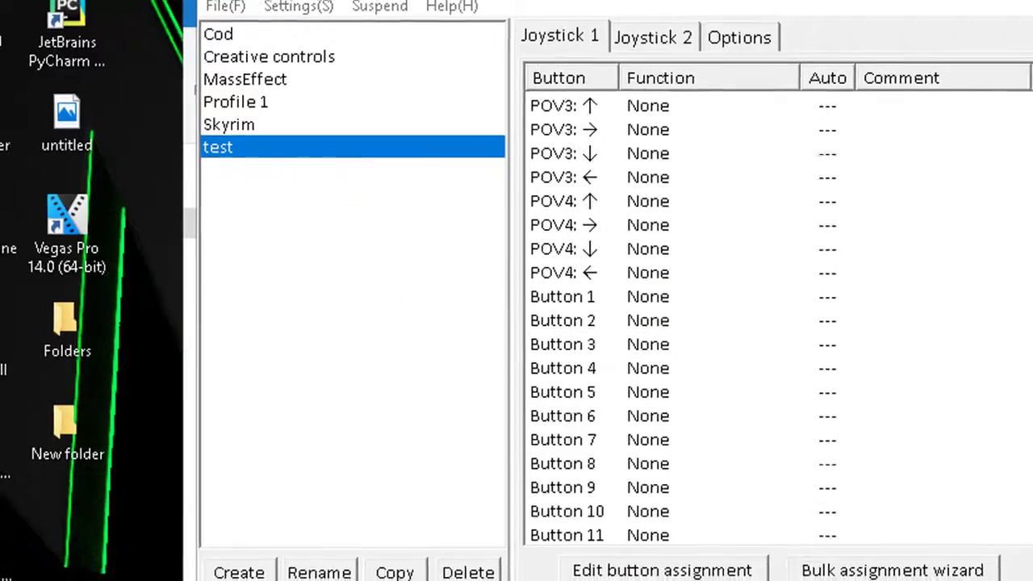
Step: Switch to the Creative Destruction game window and dismiss its team invite
{"action": "key", "text": "super+Tab"}
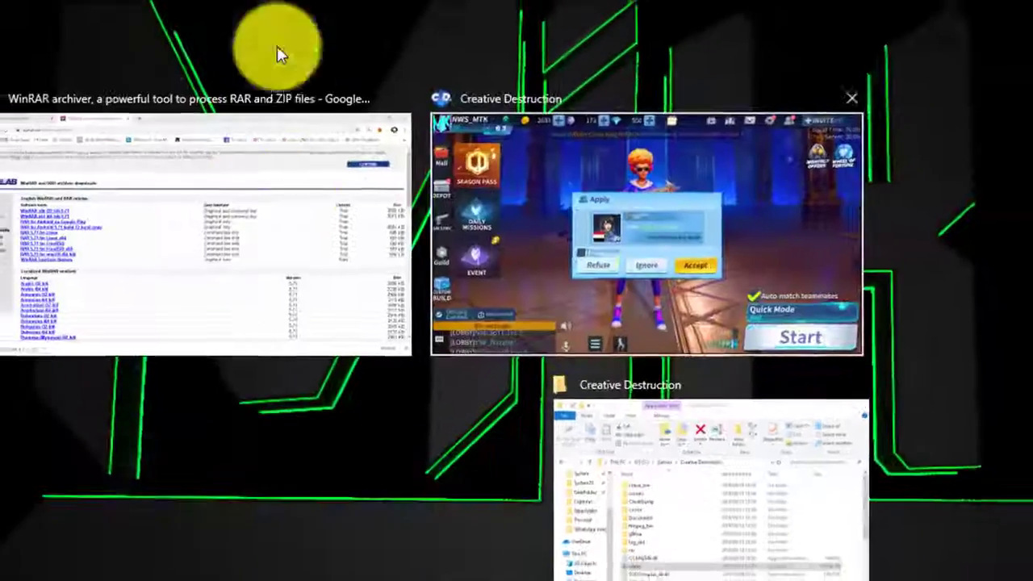
{"action": "left_click", "coordinate": [277, 46]}
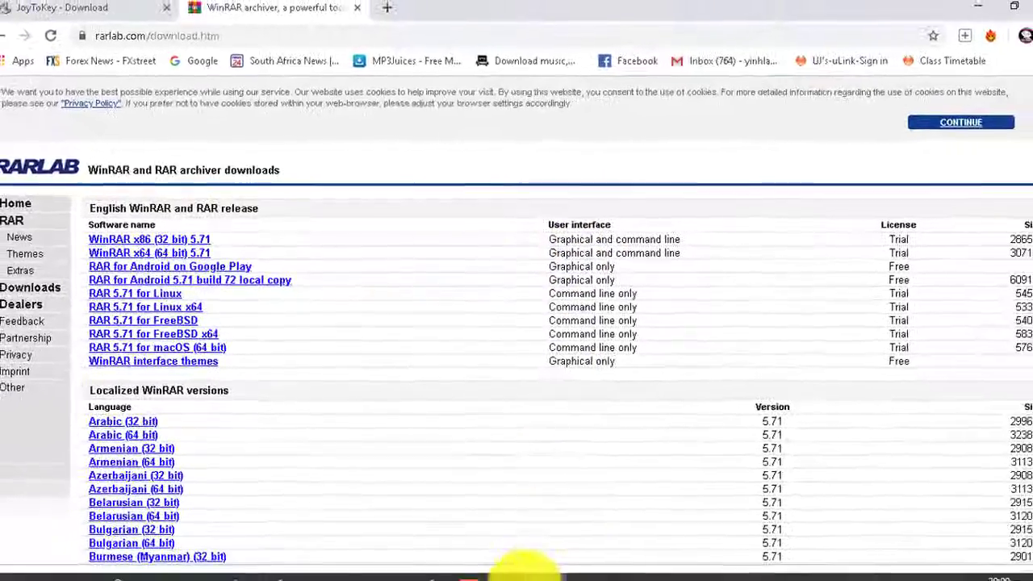
{"action": "left_click", "coordinate": [587, 565]}
{"action": "left_click", "coordinate": [424, 371]}
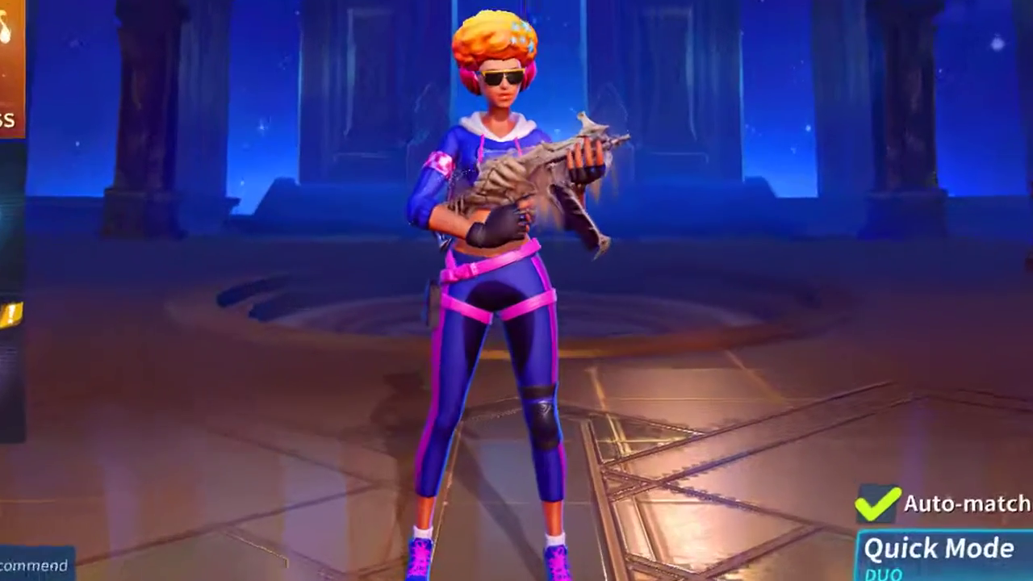
Step: View the game's CONTROLS key bindings, then Alt+Tab back out of the game
{"action": "key", "text": "Escape"}
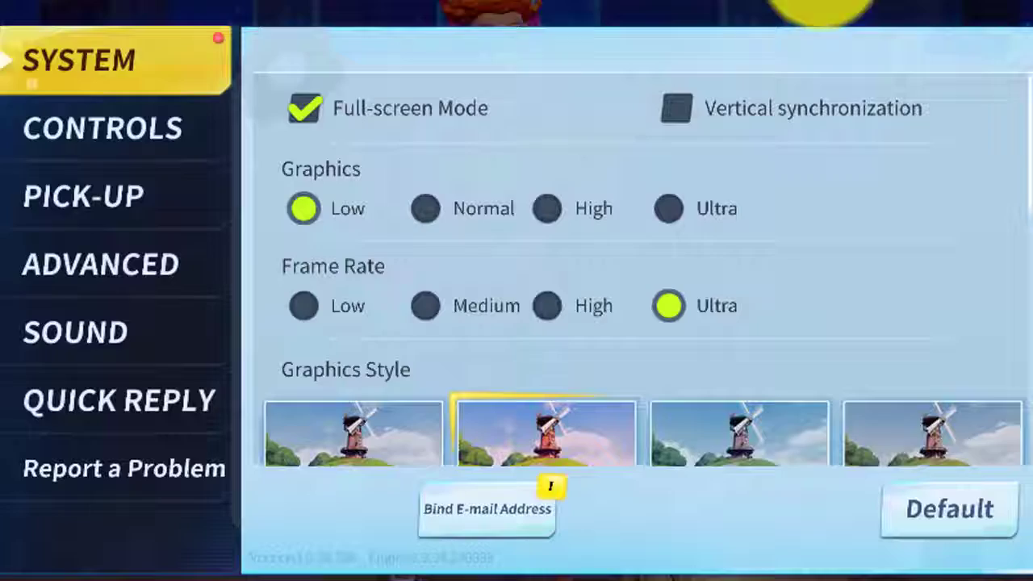
{"action": "left_click", "coordinate": [105, 144]}
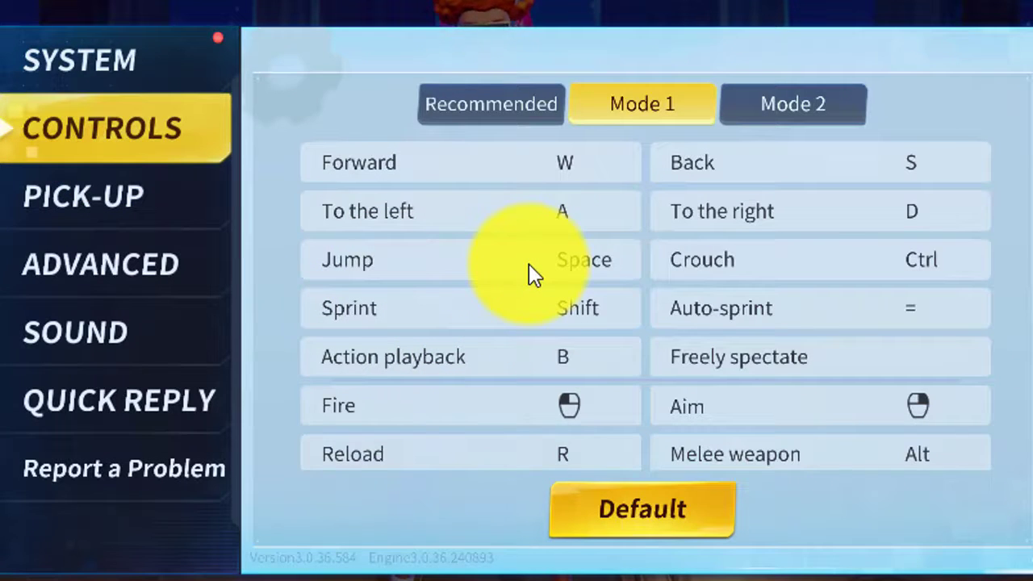
{"action": "key", "text": "alt+Tab"}
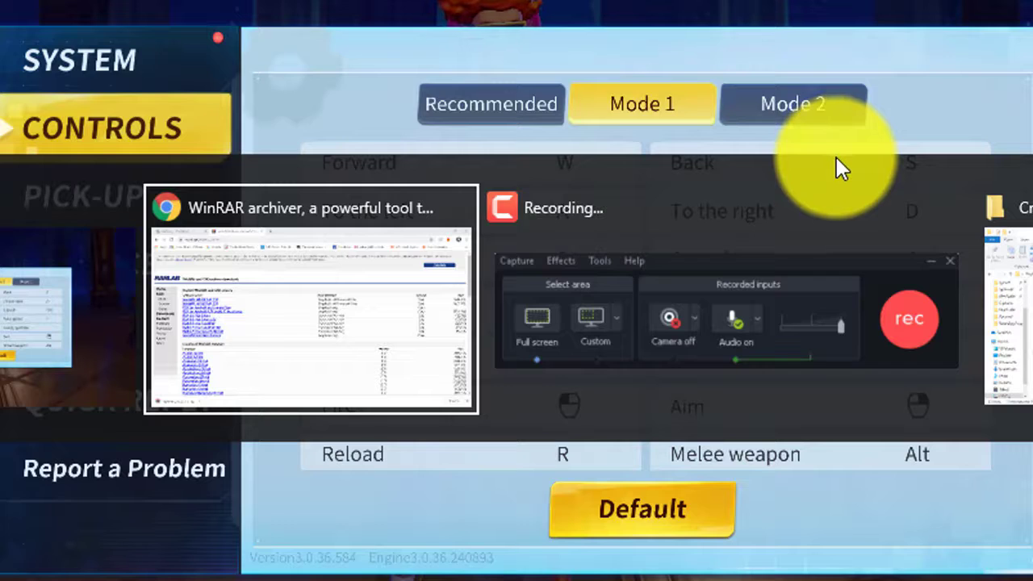
{"action": "key", "text": "alt+Tab"}
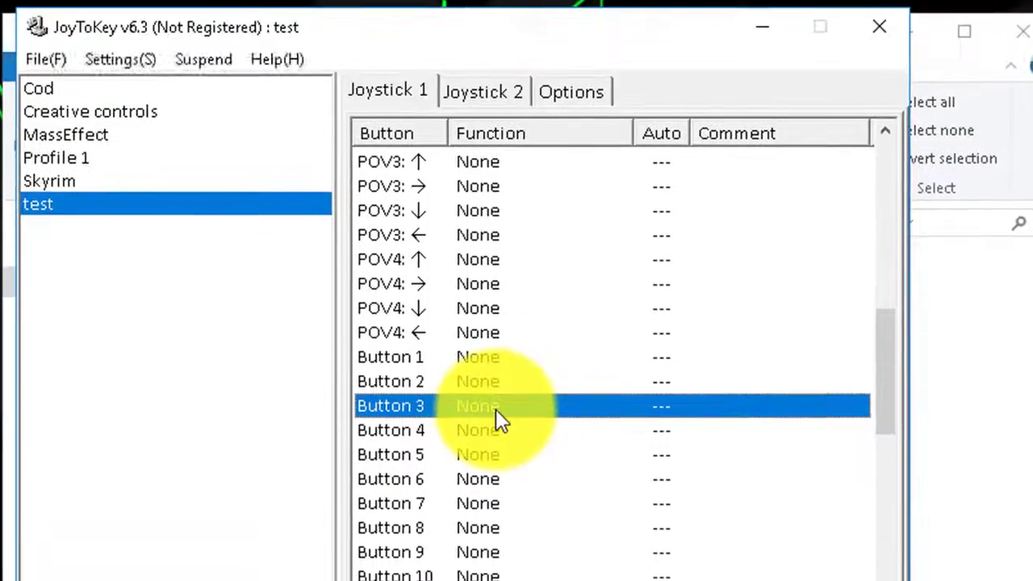
Step: Assign Space to Button 3 in the test profile
{"action": "double_click", "coordinate": [496, 409]}
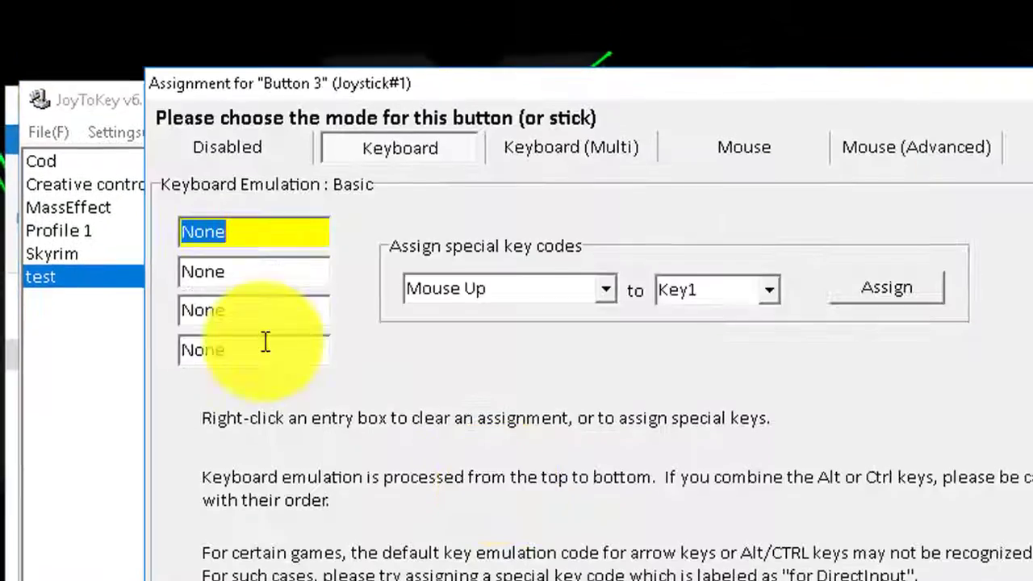
{"action": "key", "text": "space"}
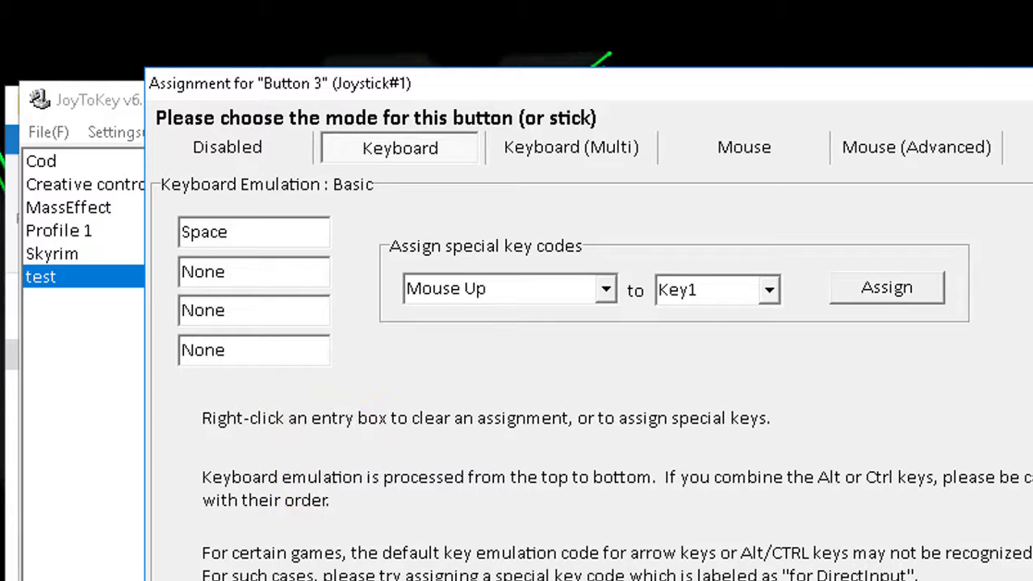
{"action": "key", "text": "Return"}
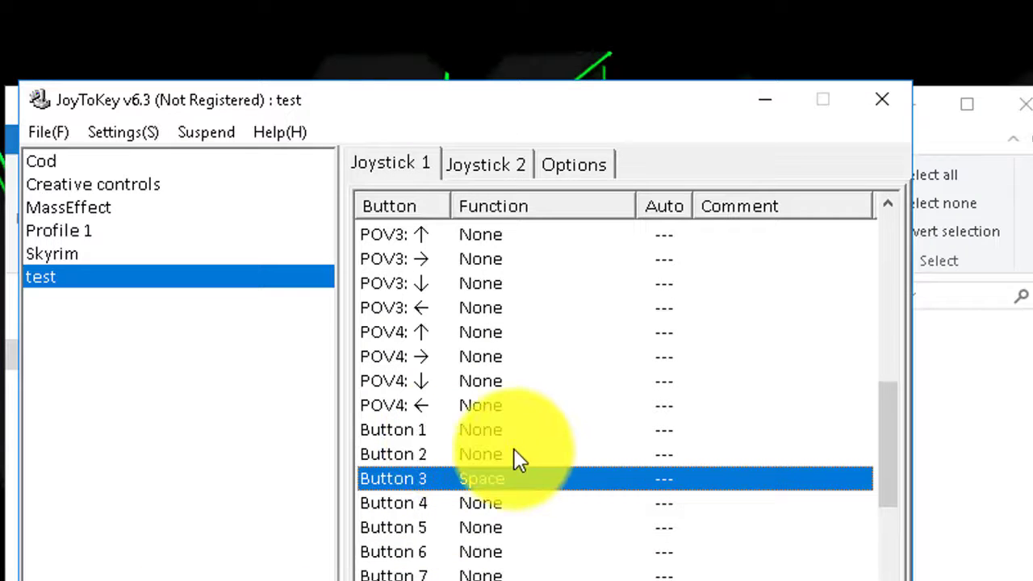
Step: Map Button 6 to a mouse left click and Button 5 to a mouse right click
{"action": "double_click", "coordinate": [496, 556]}
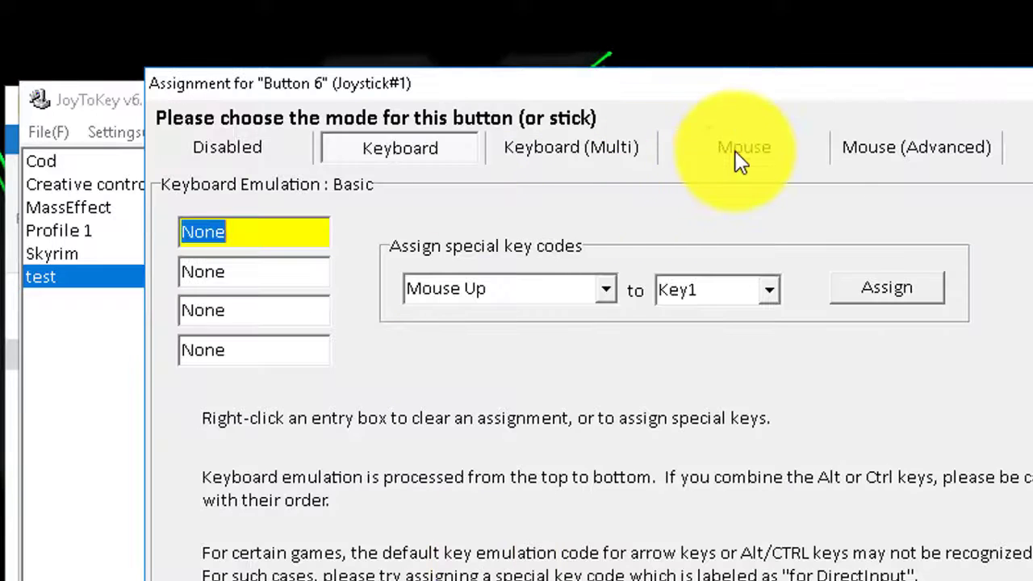
{"action": "left_click", "coordinate": [743, 154]}
{"action": "left_click", "coordinate": [191, 254]}
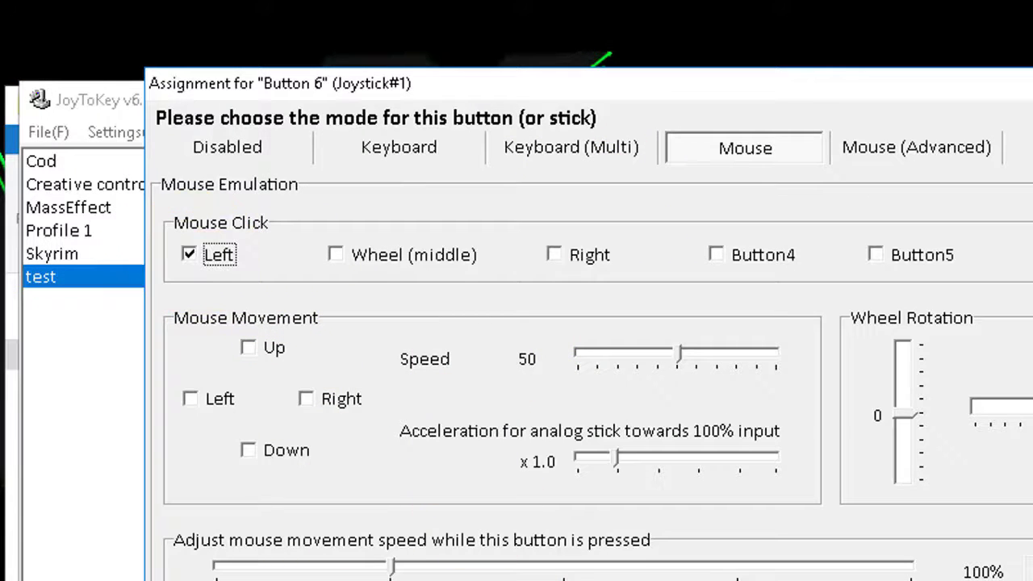
{"action": "key", "text": "Return"}
{"action": "double_click", "coordinate": [480, 529]}
{"action": "left_click", "coordinate": [682, 157]}
{"action": "left_click", "coordinate": [556, 255]}
{"action": "key", "text": "Return"}
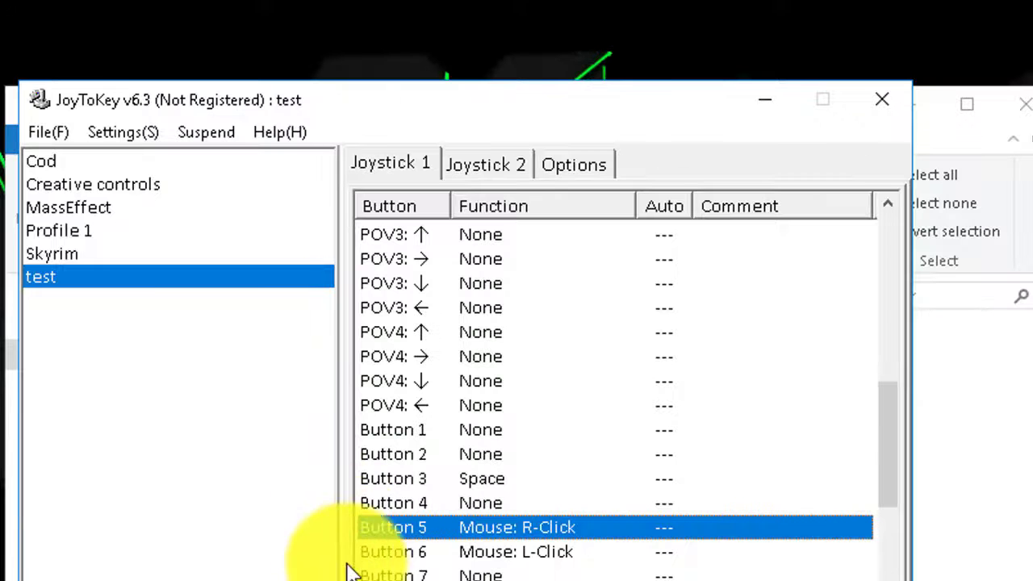
{"action": "scroll", "coordinate": [379, 565], "scroll_direction": "down", "scroll_amount": 3}
{"action": "scroll", "coordinate": [472, 426], "scroll_direction": "up", "scroll_amount": 1}
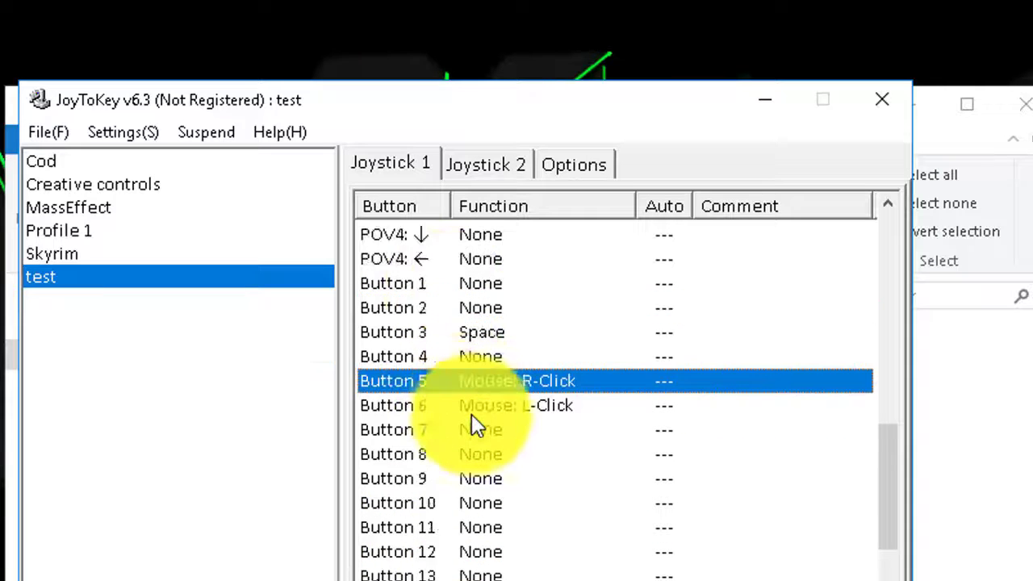
{"action": "scroll", "coordinate": [472, 424], "scroll_direction": "down", "scroll_amount": 1}
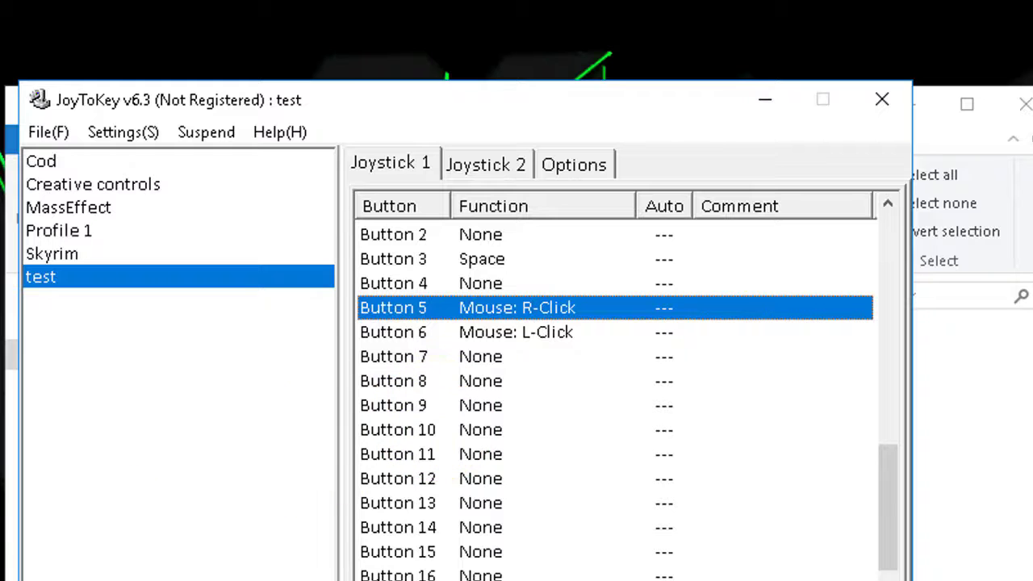
Step: Switch to Creative Destruction and scroll through the Mode 1 bindings for item slots and building keys
{"action": "key", "text": "super+Tab"}
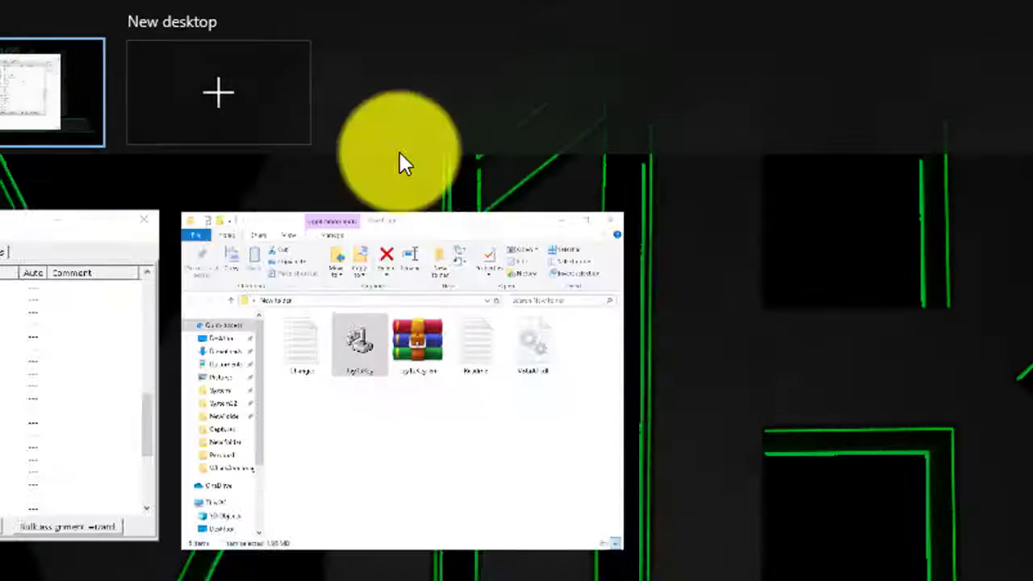
{"action": "left_click", "coordinate": [238, 378]}
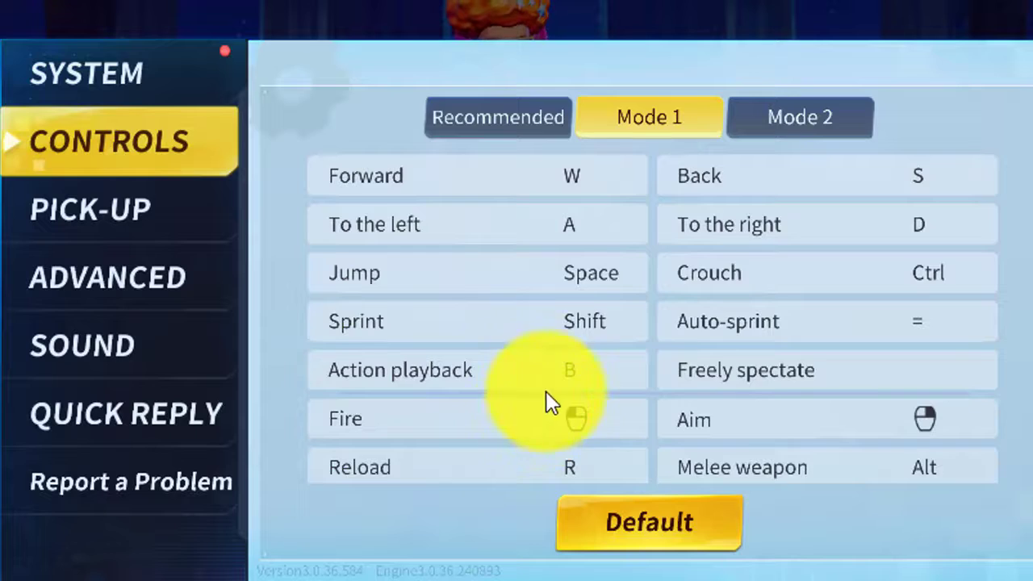
{"action": "scroll", "coordinate": [545, 391], "scroll_direction": "down", "scroll_amount": 5}
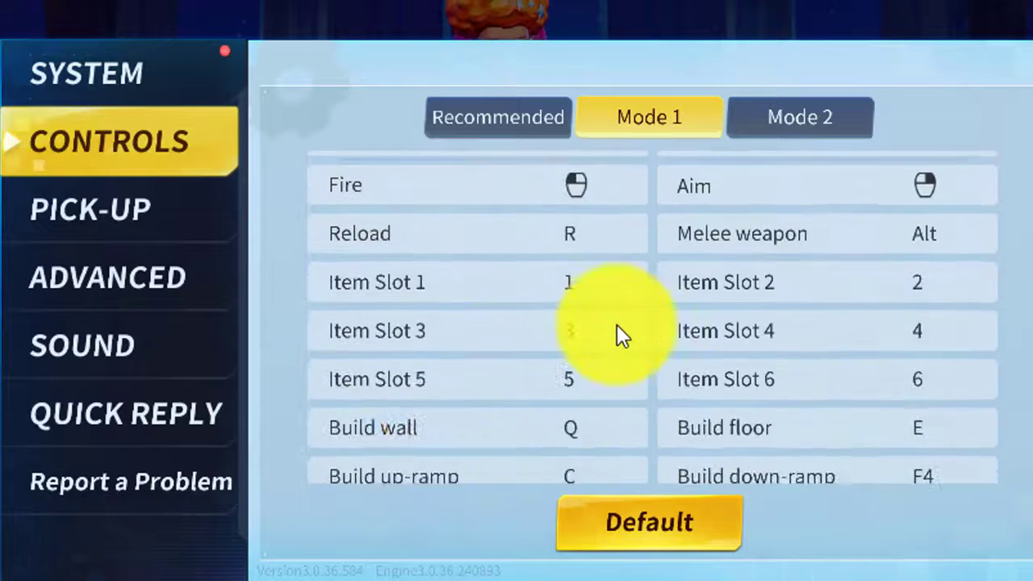
{"action": "scroll", "coordinate": [523, 337], "scroll_direction": "up", "scroll_amount": 1}
{"action": "scroll", "coordinate": [516, 307], "scroll_direction": "up", "scroll_amount": 4}
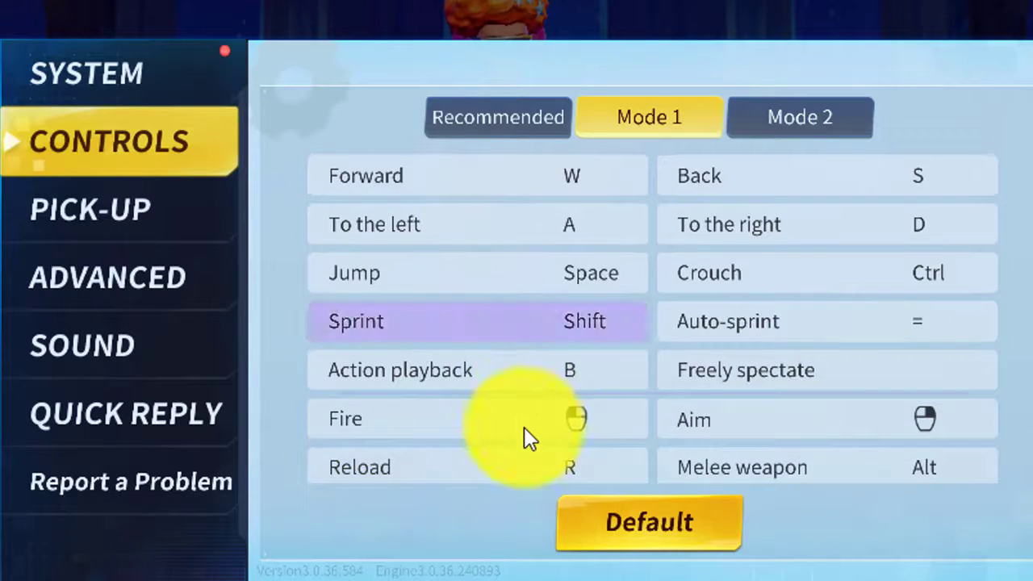
{"action": "scroll", "coordinate": [520, 258], "scroll_direction": "down", "scroll_amount": 6}
{"action": "scroll", "coordinate": [540, 339], "scroll_direction": "down", "scroll_amount": 10}
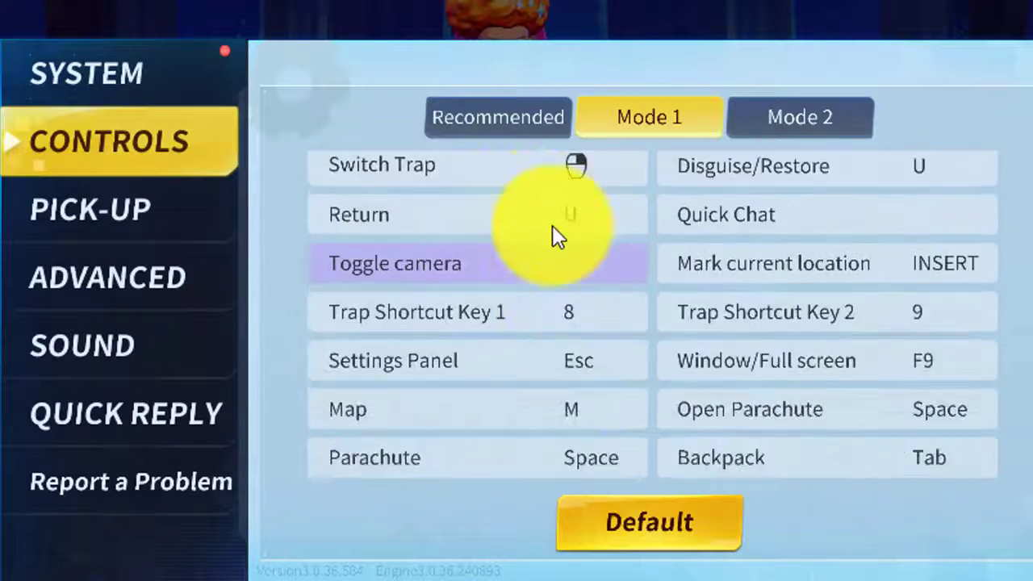
{"action": "scroll", "coordinate": [533, 355], "scroll_direction": "up", "scroll_amount": 12}
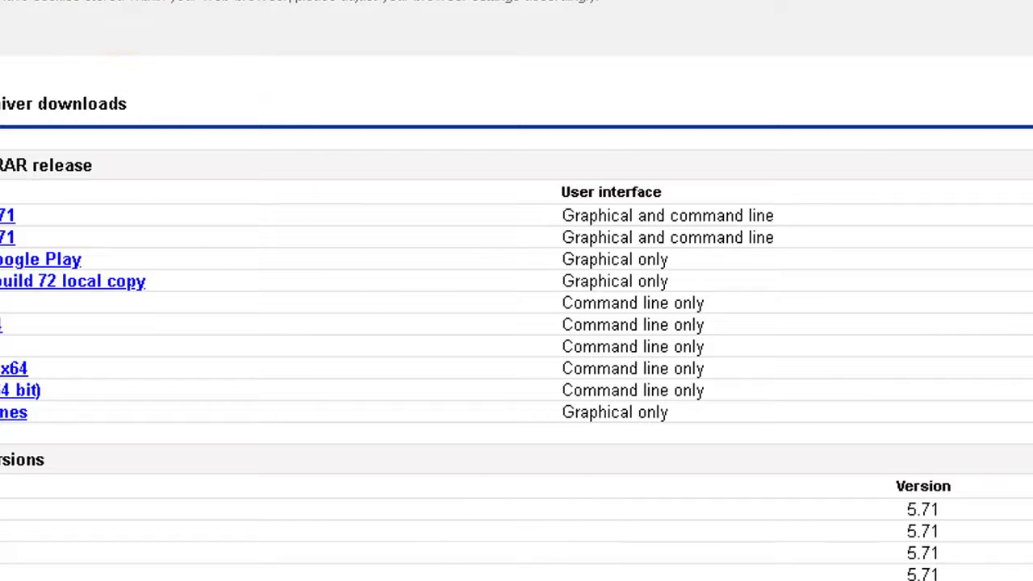
{"action": "left_click", "coordinate": [457, 542]}
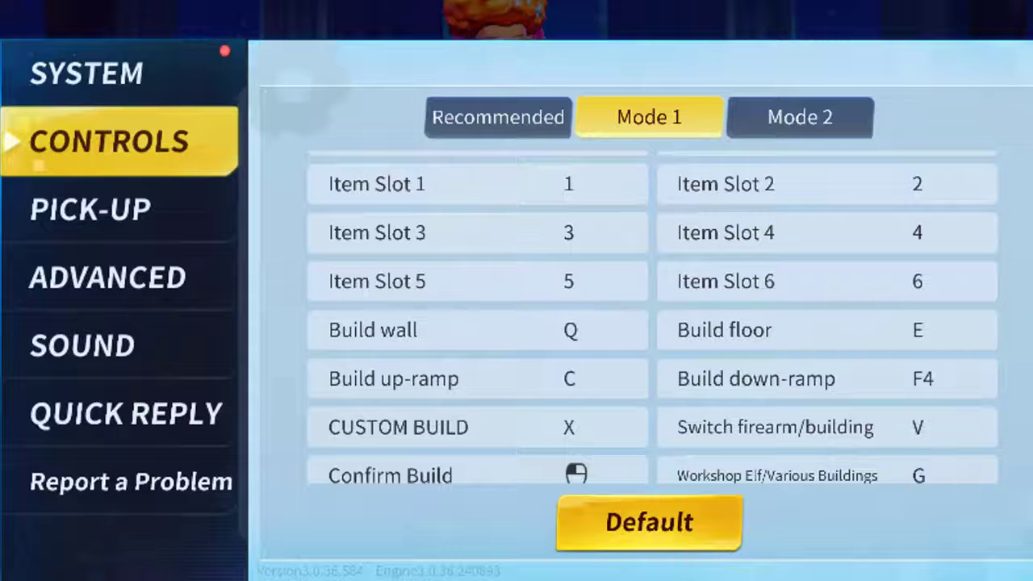
Step: Open the Creative controls profile and review Buttons 1–4: E, G, Space, and F+R
{"action": "left_click", "coordinate": [314, 6]}
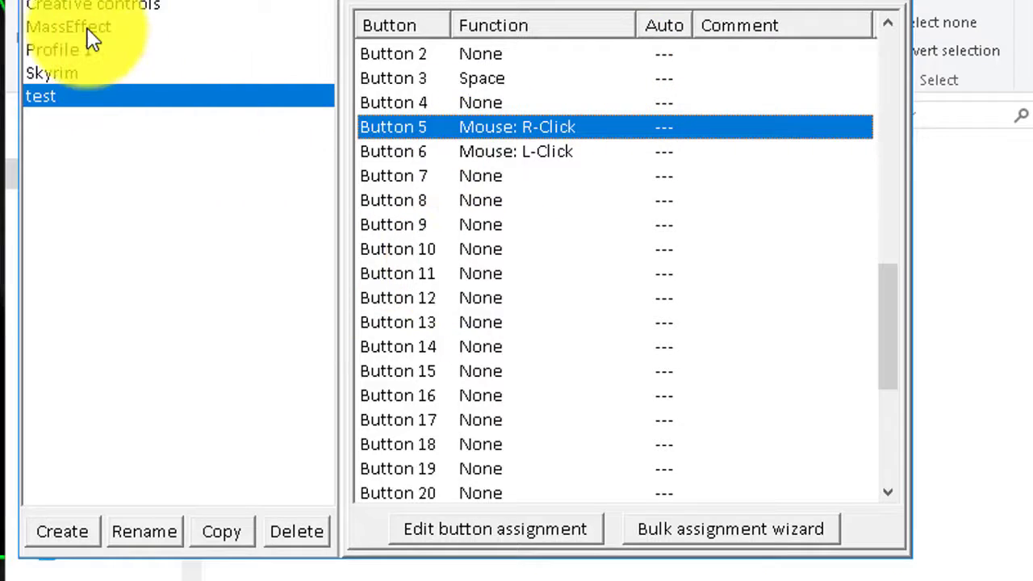
{"action": "left_click", "coordinate": [87, 30]}
{"action": "left_click", "coordinate": [90, 20]}
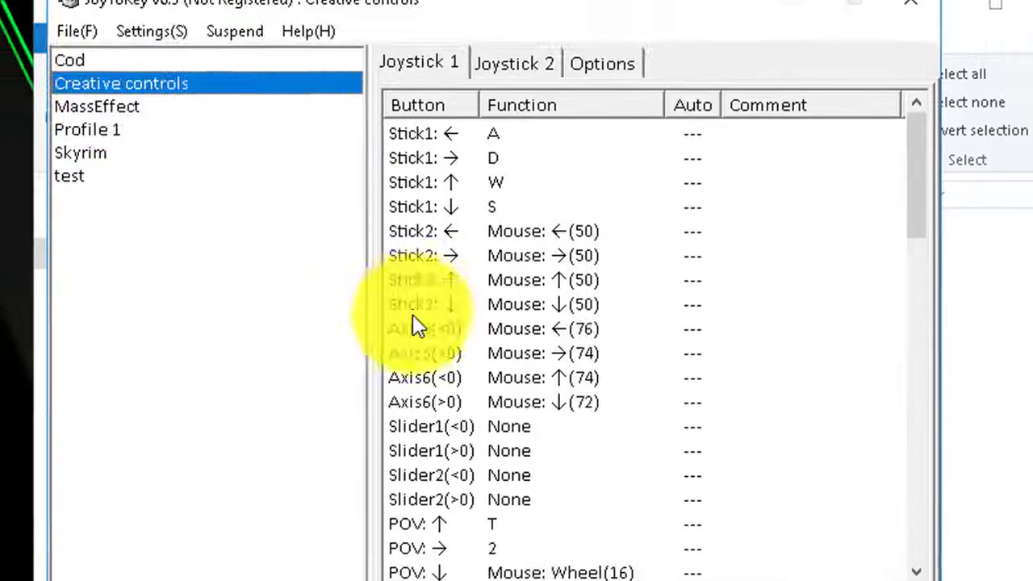
{"action": "scroll", "coordinate": [599, 325], "scroll_direction": "down", "scroll_amount": 5}
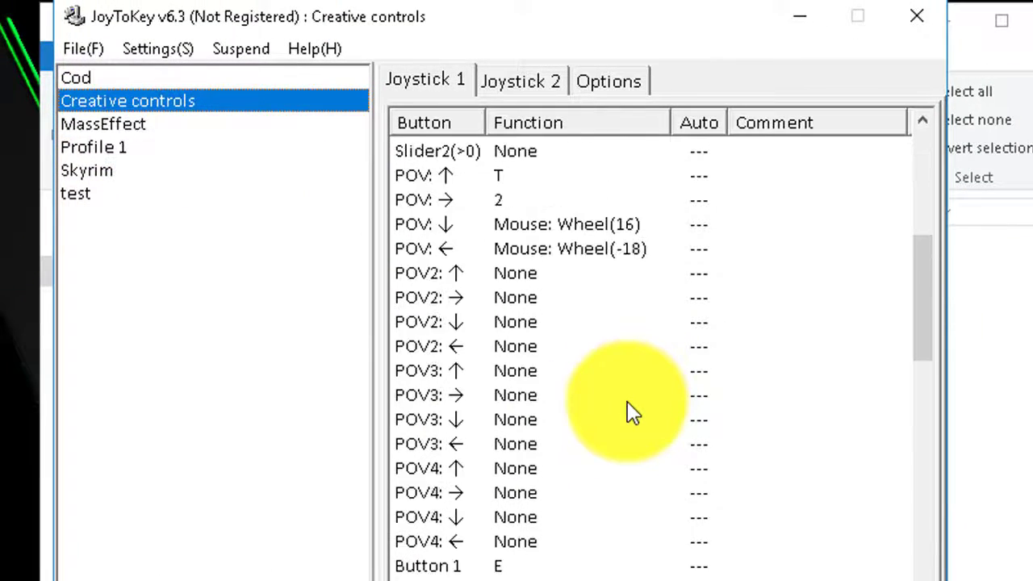
{"action": "scroll", "coordinate": [630, 411], "scroll_direction": "down", "scroll_amount": 5}
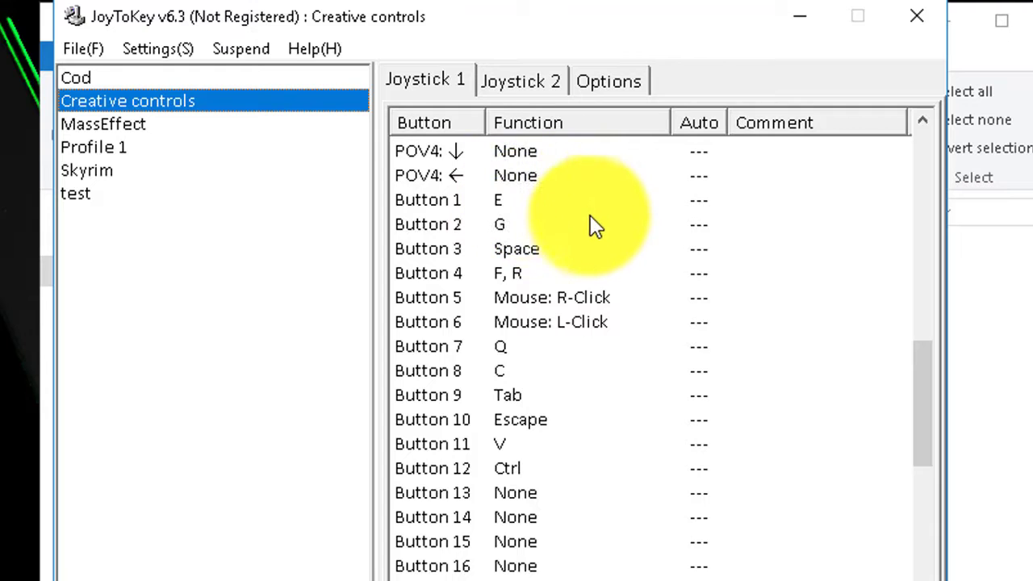
{"action": "left_click", "coordinate": [512, 207]}
{"action": "left_click", "coordinate": [524, 226]}
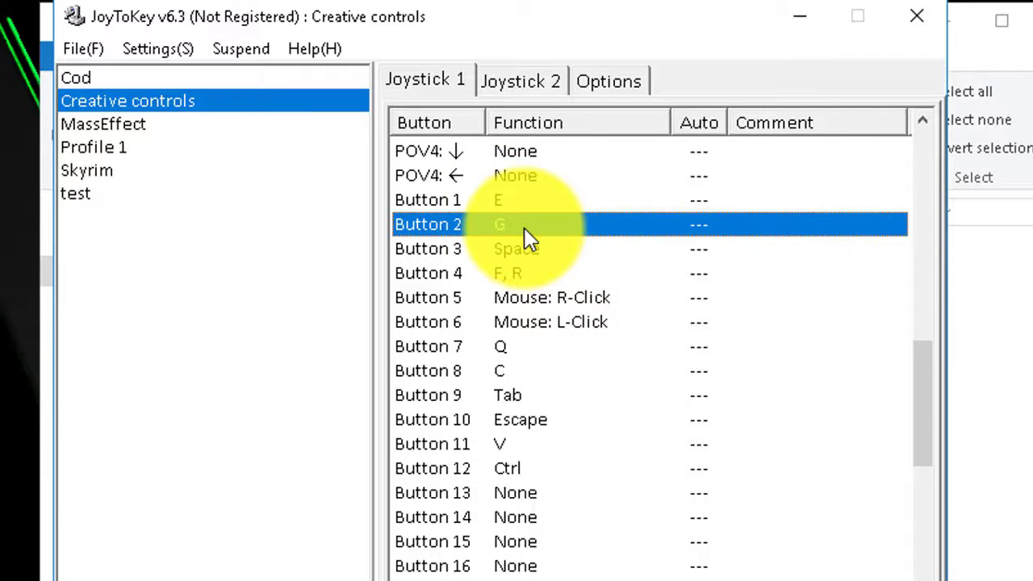
{"action": "left_click", "coordinate": [555, 250]}
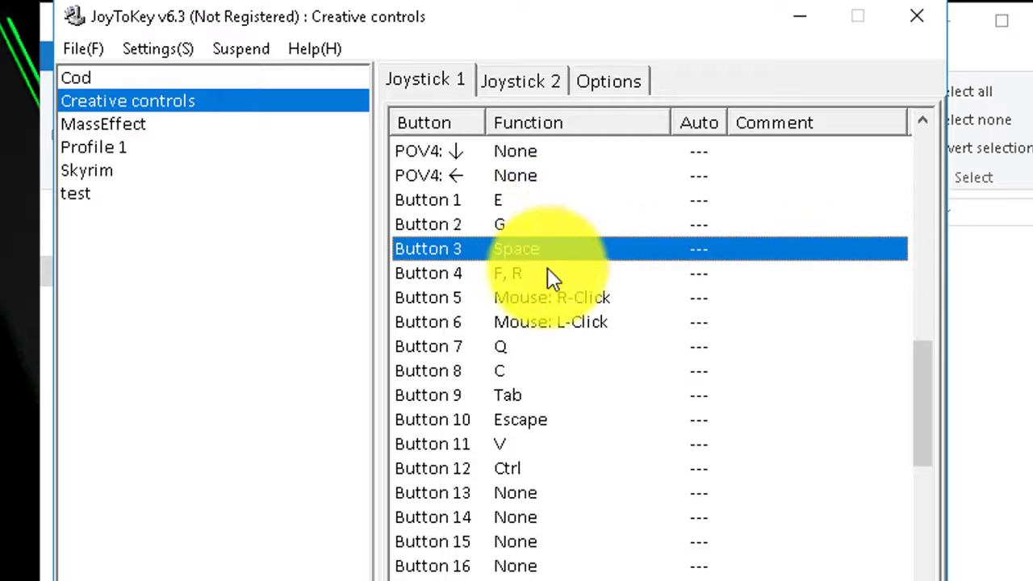
{"action": "left_click", "coordinate": [546, 274]}
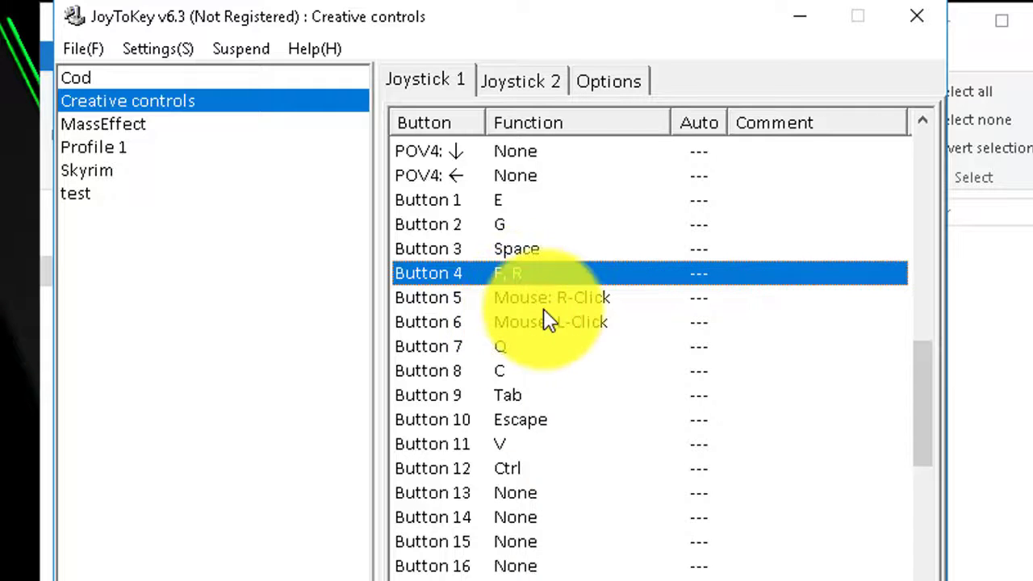
Step: Inspect unassigned Button 14's dialog, then check Button 11 (V) and Button 9 (Tab)
{"action": "left_click", "coordinate": [547, 516]}
{"action": "double_click", "coordinate": [547, 517]}
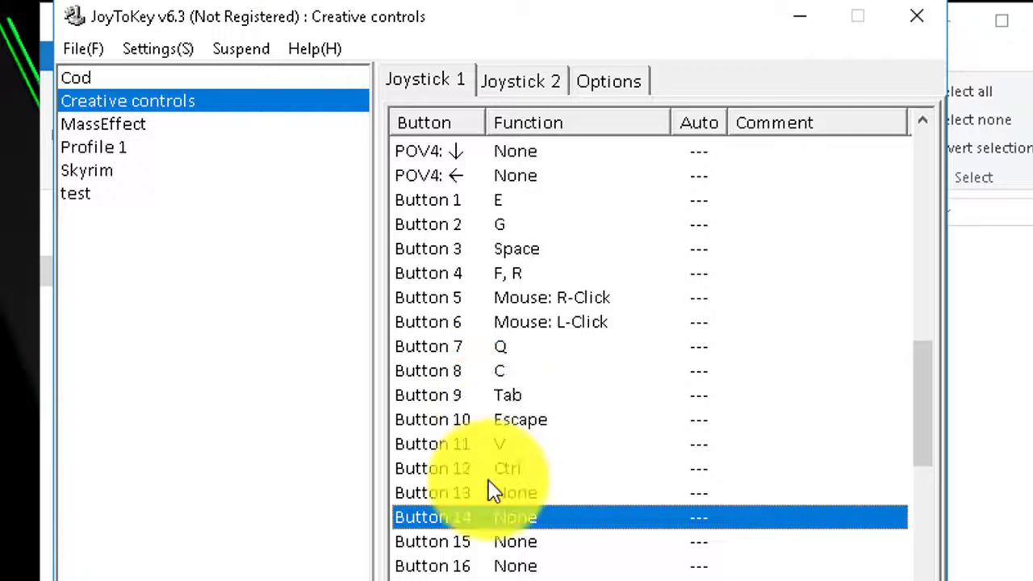
{"action": "left_click", "coordinate": [476, 443]}
{"action": "left_click", "coordinate": [474, 394]}
{"action": "left_click", "coordinate": [476, 224]}
{"action": "scroll", "coordinate": [508, 403], "scroll_direction": "up", "scroll_amount": 10}
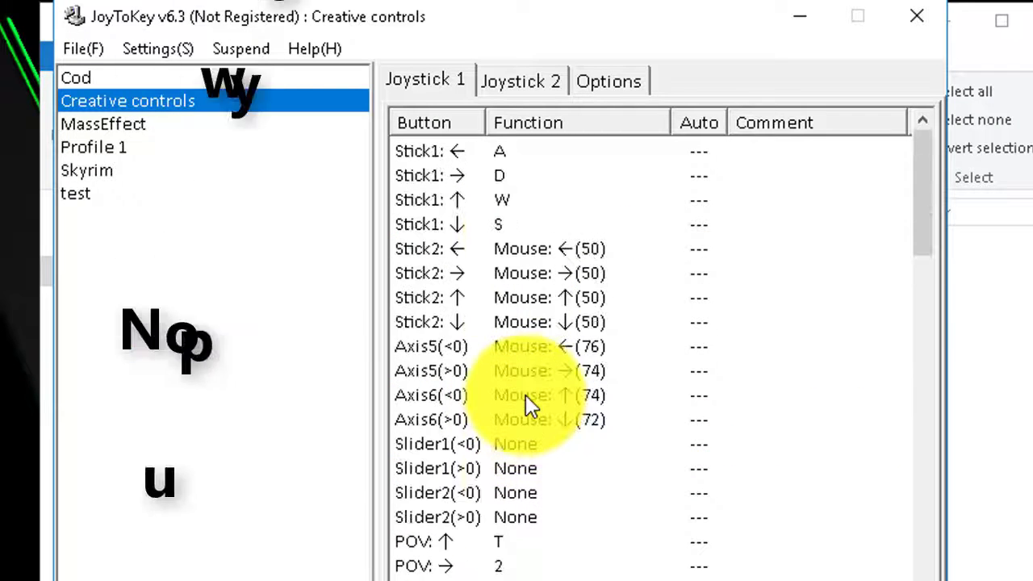
{"action": "left_click", "coordinate": [800, 16]}
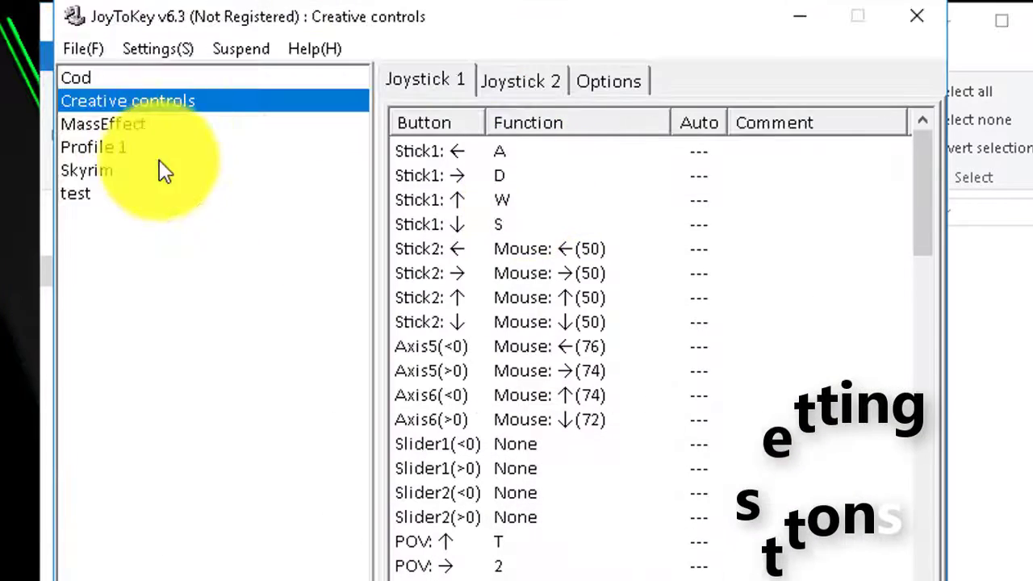
Step: Minimise JoyToKey and bring up Task View to pick the game window
{"action": "left_click", "coordinate": [807, 16]}
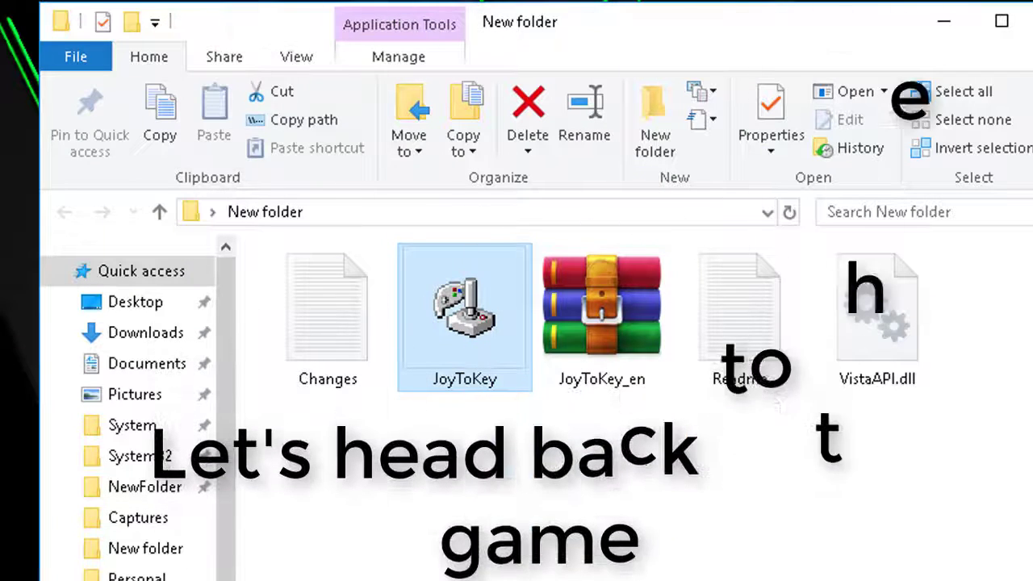
{"action": "key", "text": "super+Tab"}
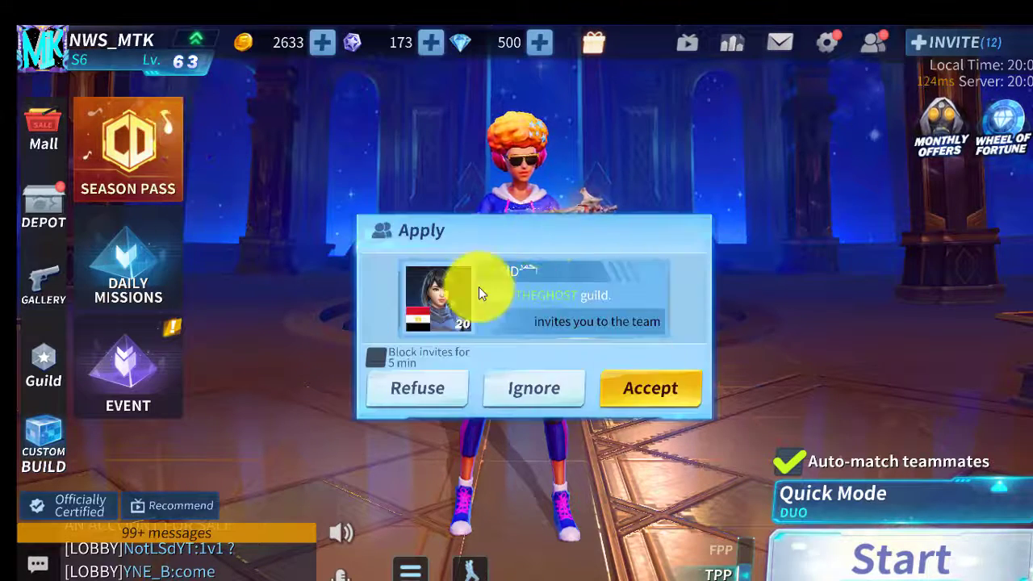
Step: Refuse the team invitation, glance at the Friends list, then return to the lobby
{"action": "left_click", "coordinate": [452, 379]}
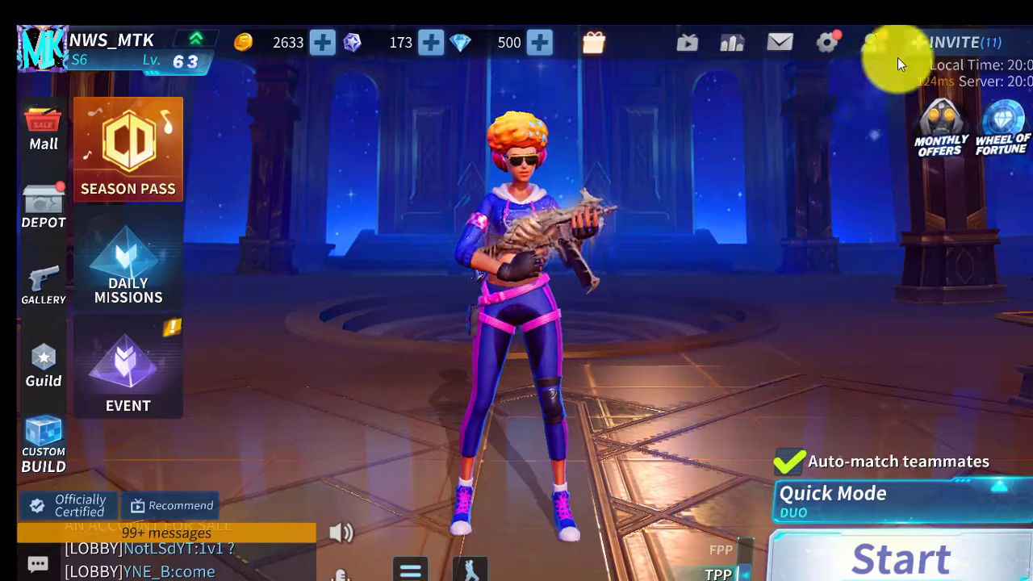
{"action": "left_click", "coordinate": [877, 48]}
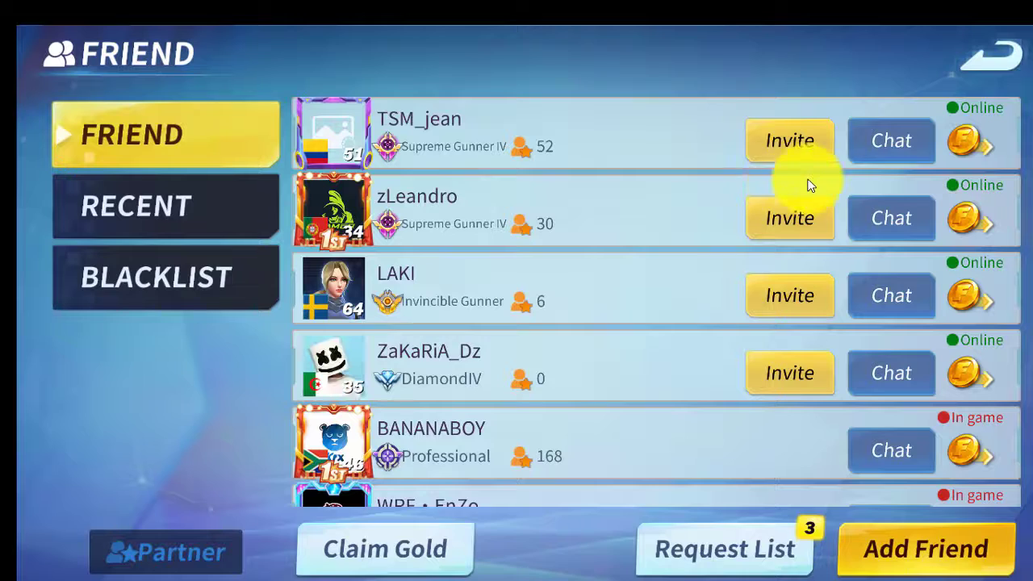
{"action": "left_click", "coordinate": [994, 71]}
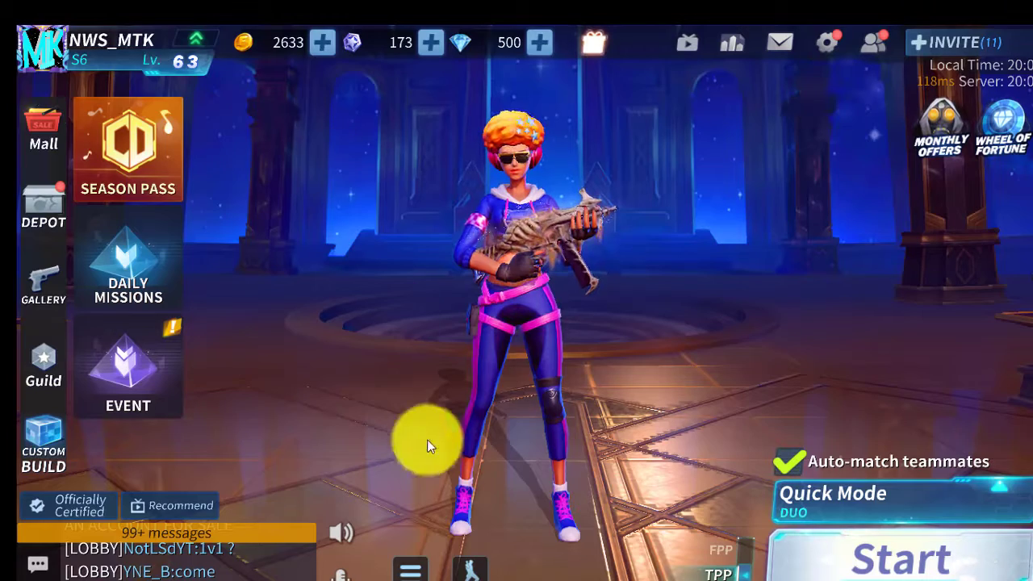